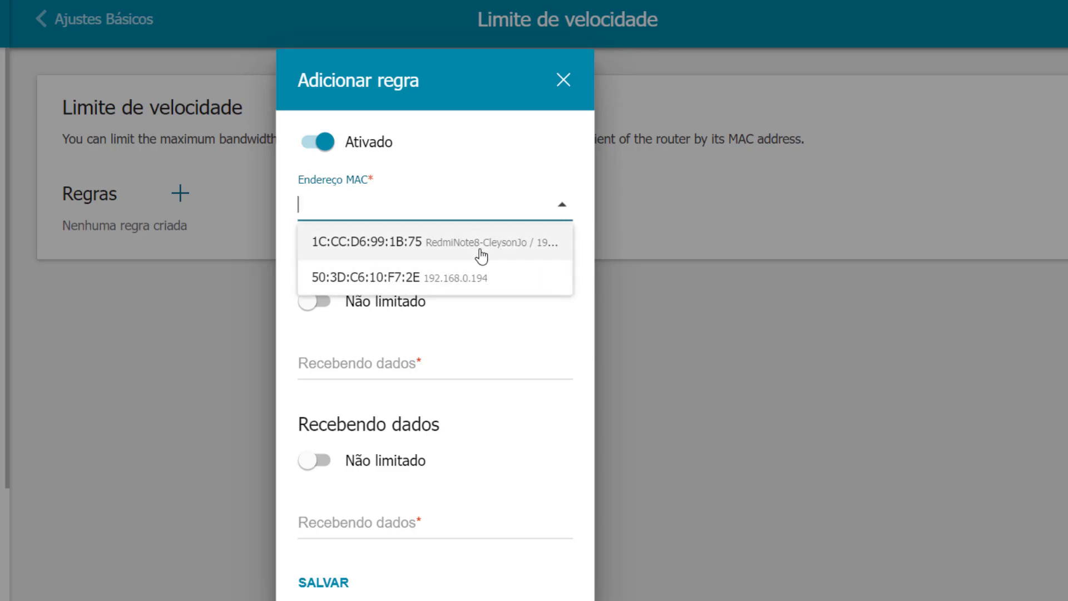
click(482, 257)
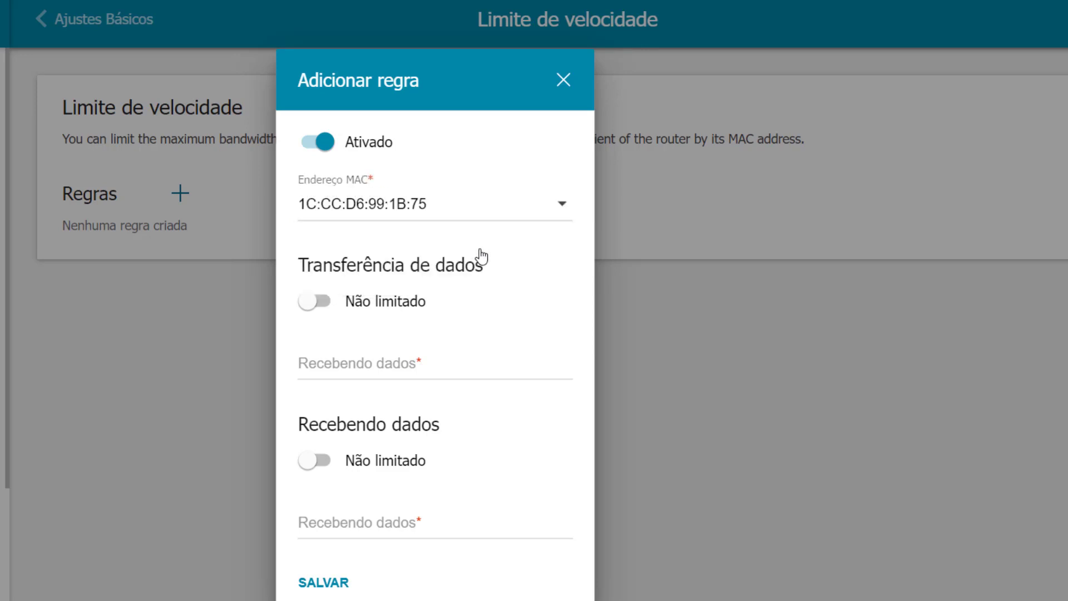
click(316, 302)
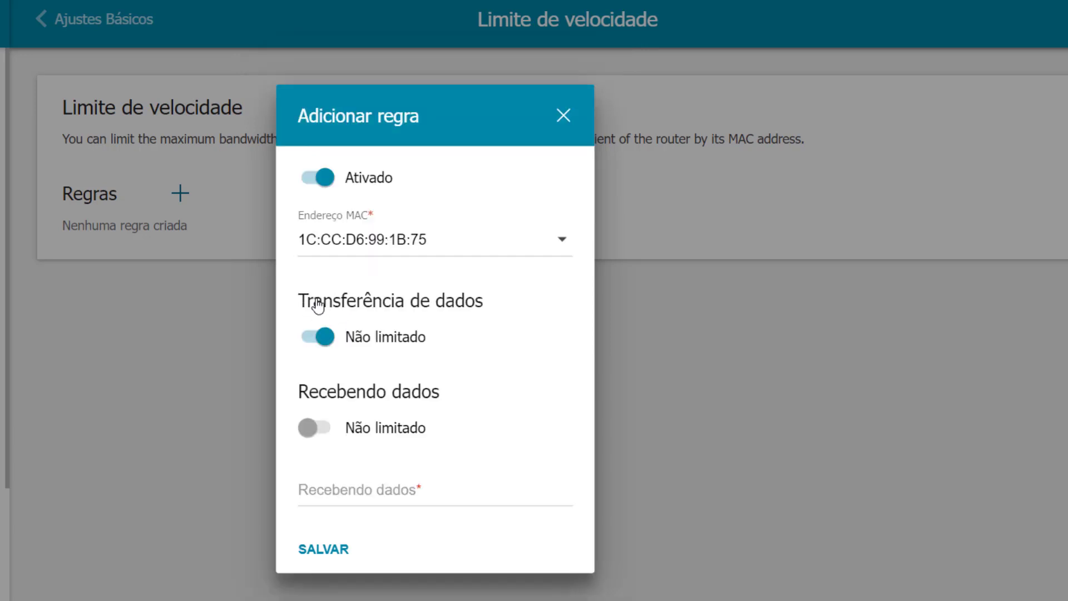
click(320, 340)
drag(309, 265, 519, 289)
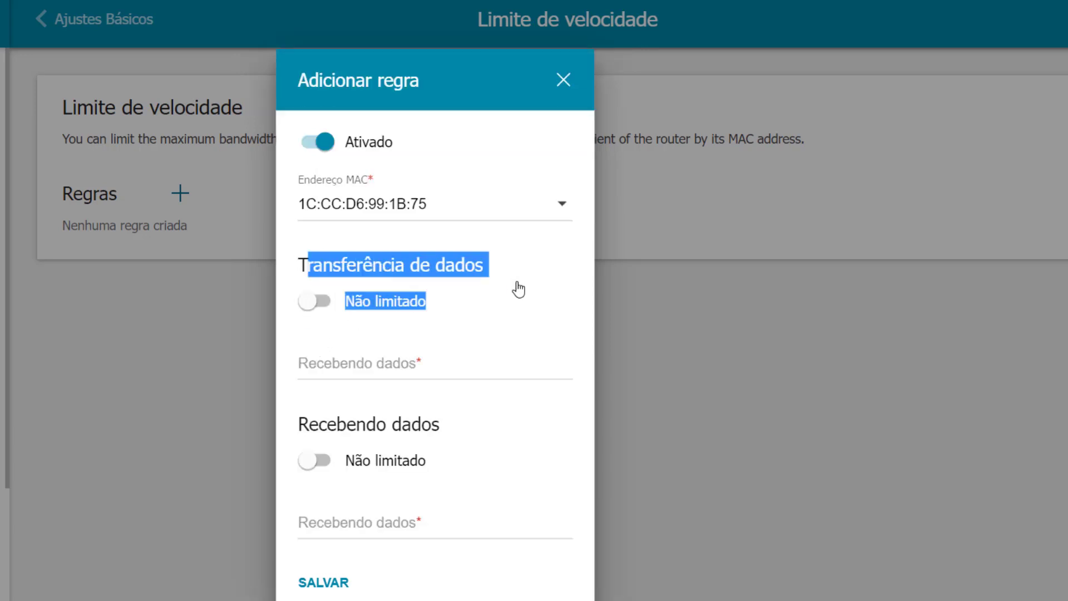
drag(297, 424, 452, 421)
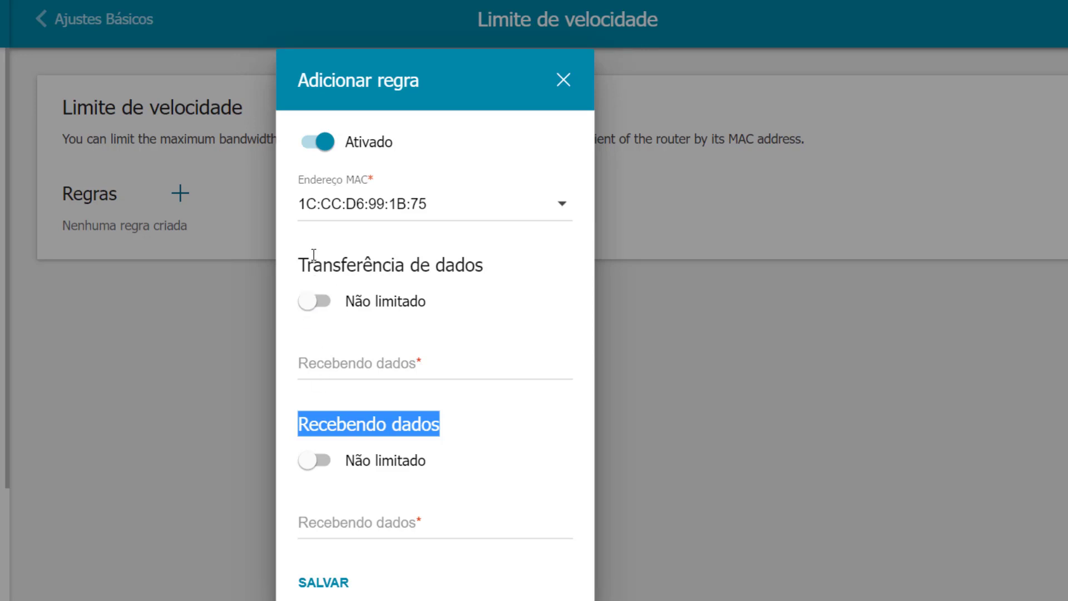
drag(313, 255, 477, 258)
drag(310, 424, 376, 426)
Set both the Transferência de dados and Recebendo dados limits to 20 and save the new rule.
click(333, 366)
click(334, 366)
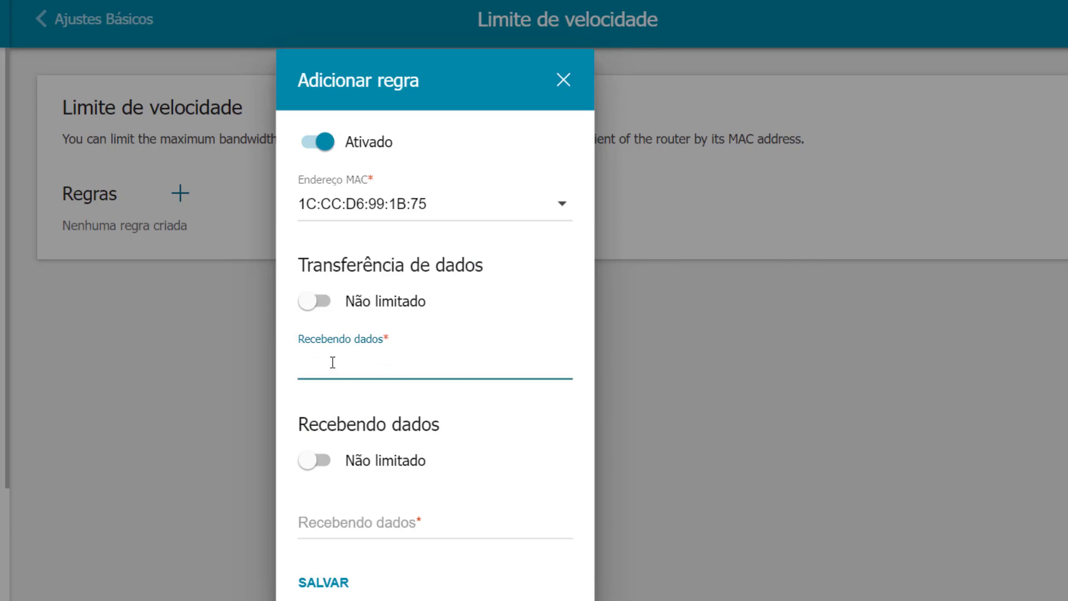
text(20)
click(341, 528)
text(20)
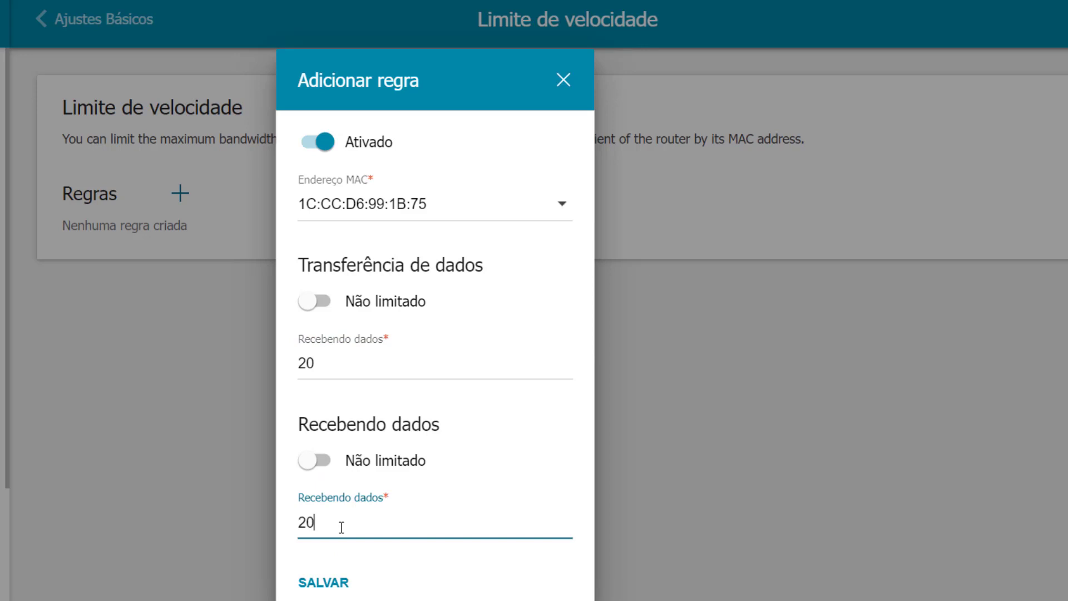
click(320, 590)
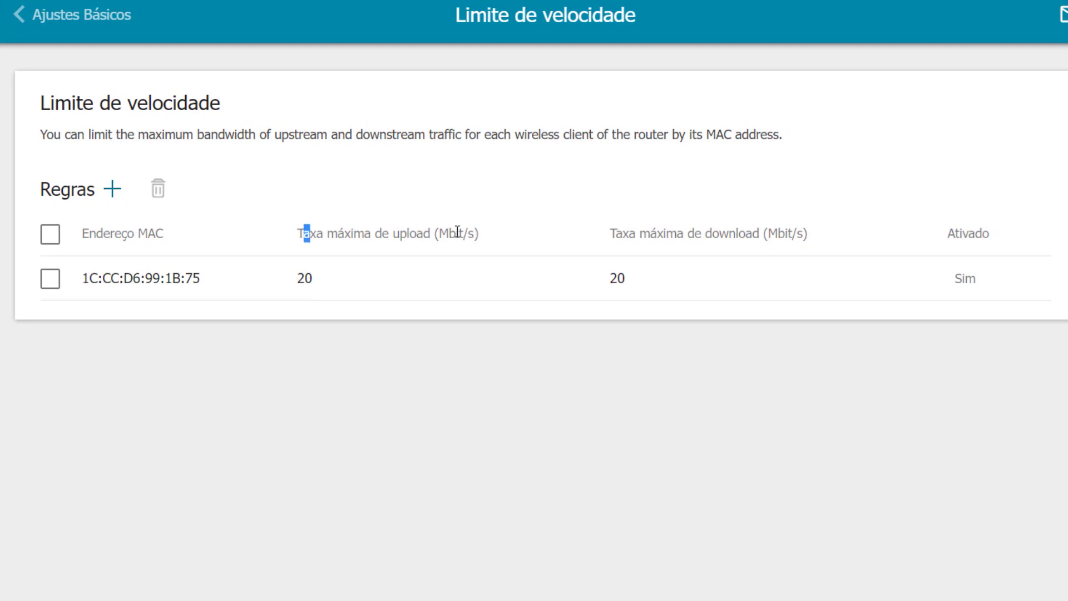
Edit the rule for 1C:CC:D6:99:1B:75, setting its Recebendo dados limit to 30, and save it.
click(153, 281)
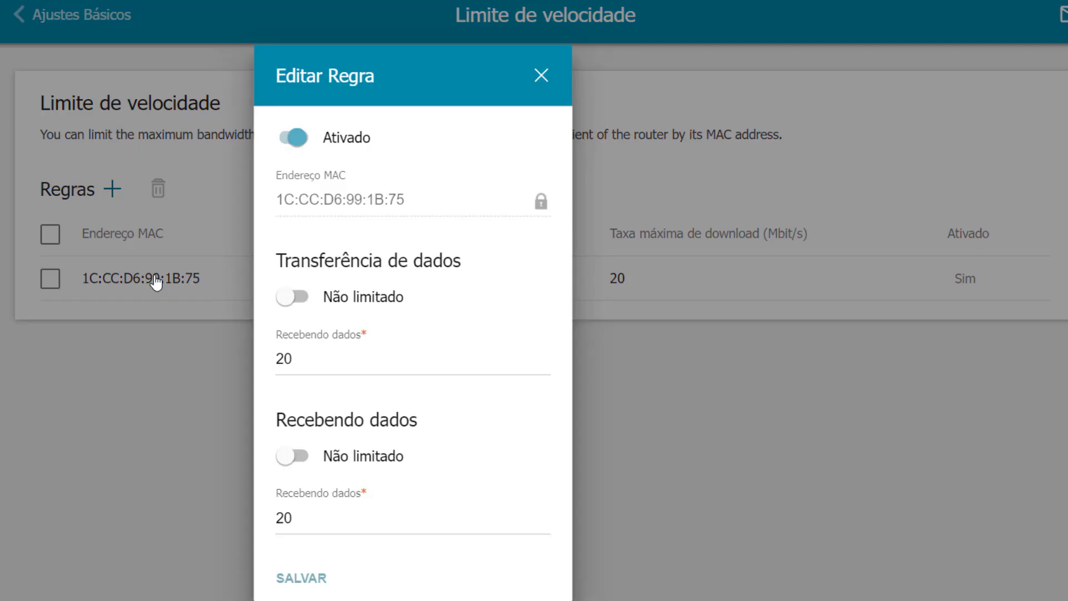
click(342, 367)
key(Tab)
key(Tab)
text(30)
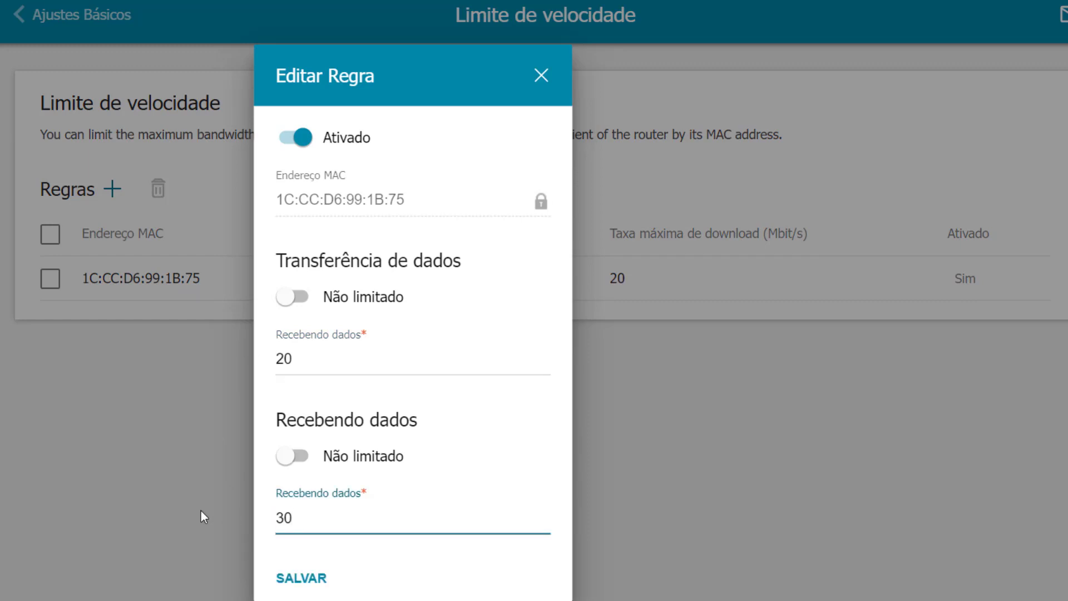
click(299, 577)
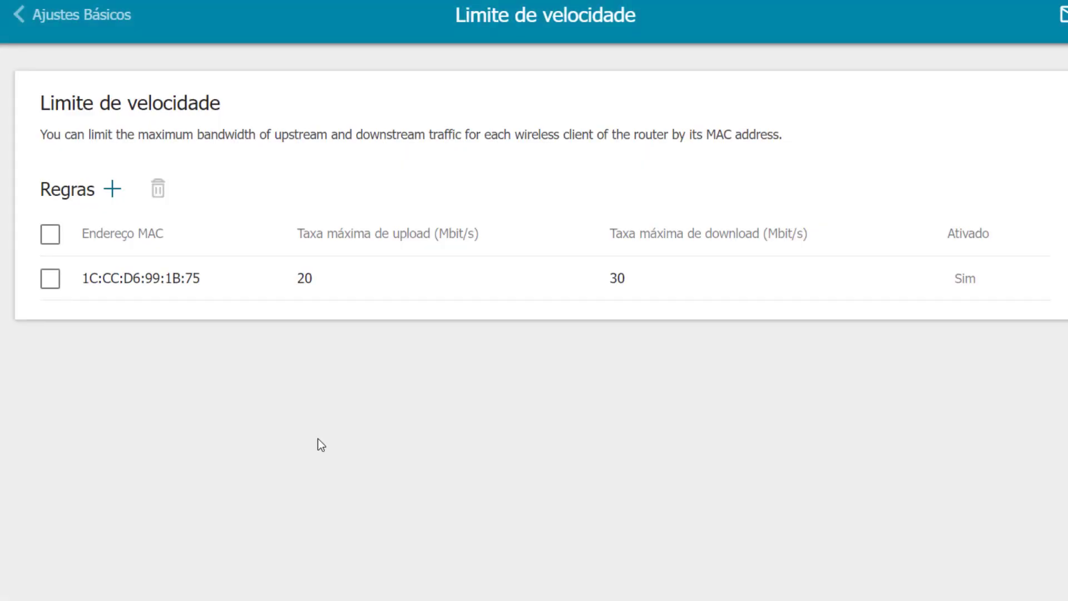
Compare the rule table's upload and download columns with the Transferência de dados and Recebendo dados sections in the rule's edit form.
drag(288, 224, 476, 228)
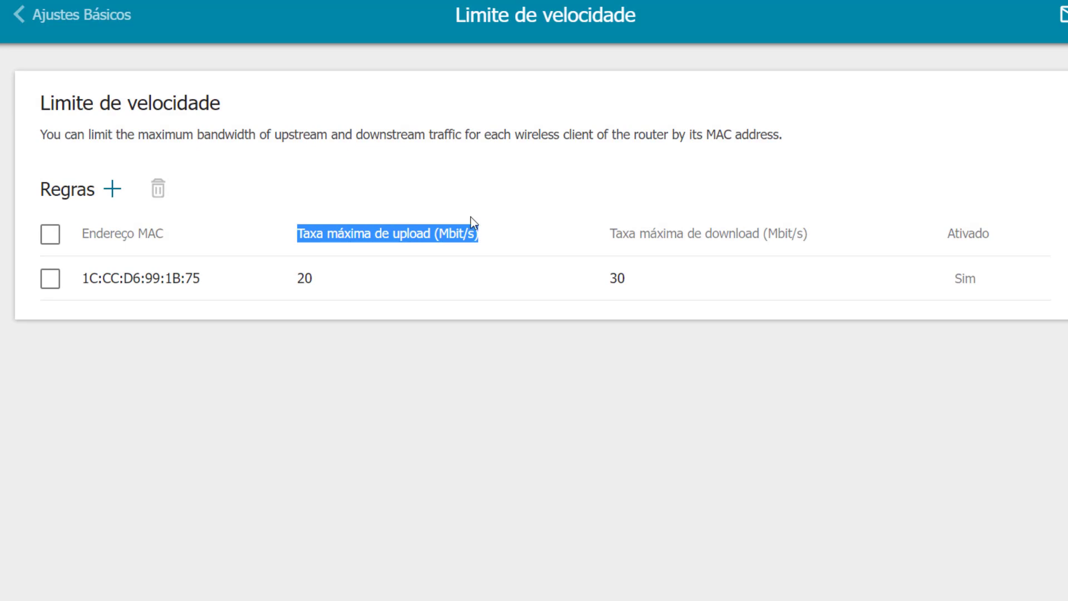
click(734, 232)
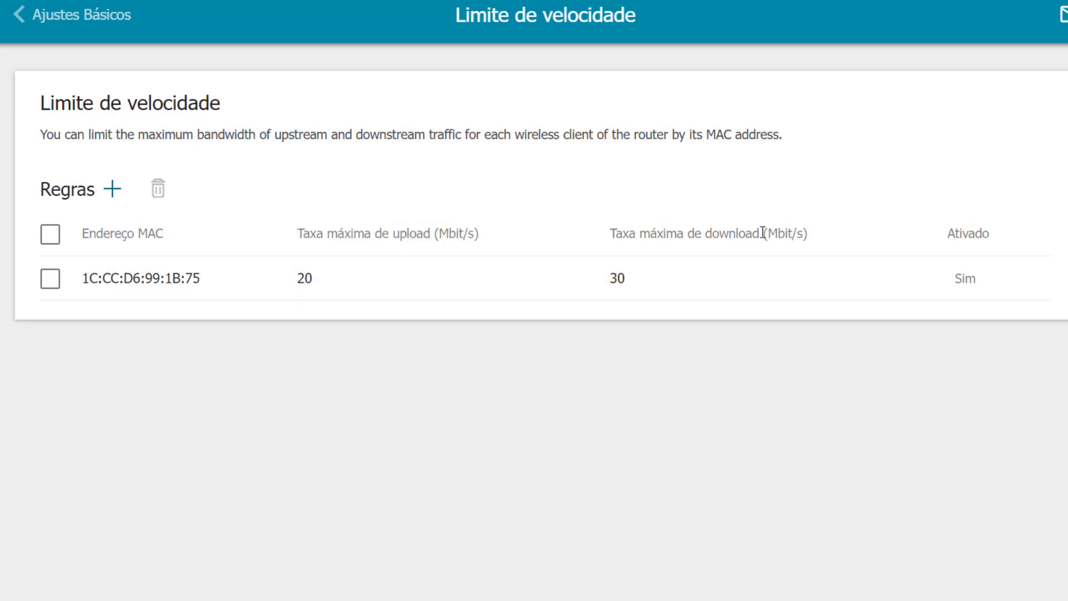
click(173, 300)
drag(286, 260, 444, 260)
drag(287, 419, 418, 419)
click(548, 57)
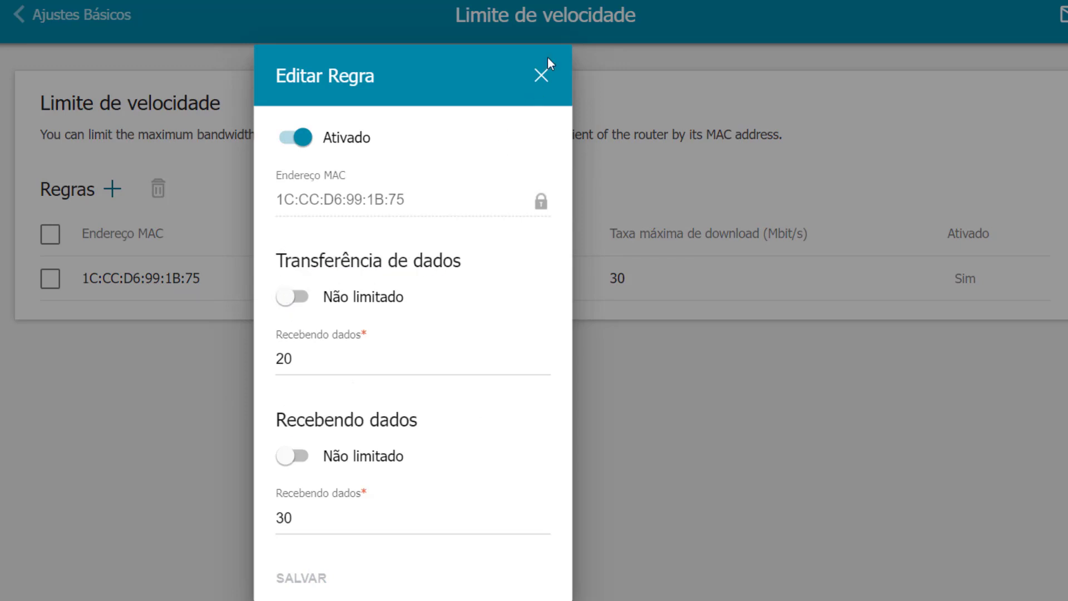
click(539, 81)
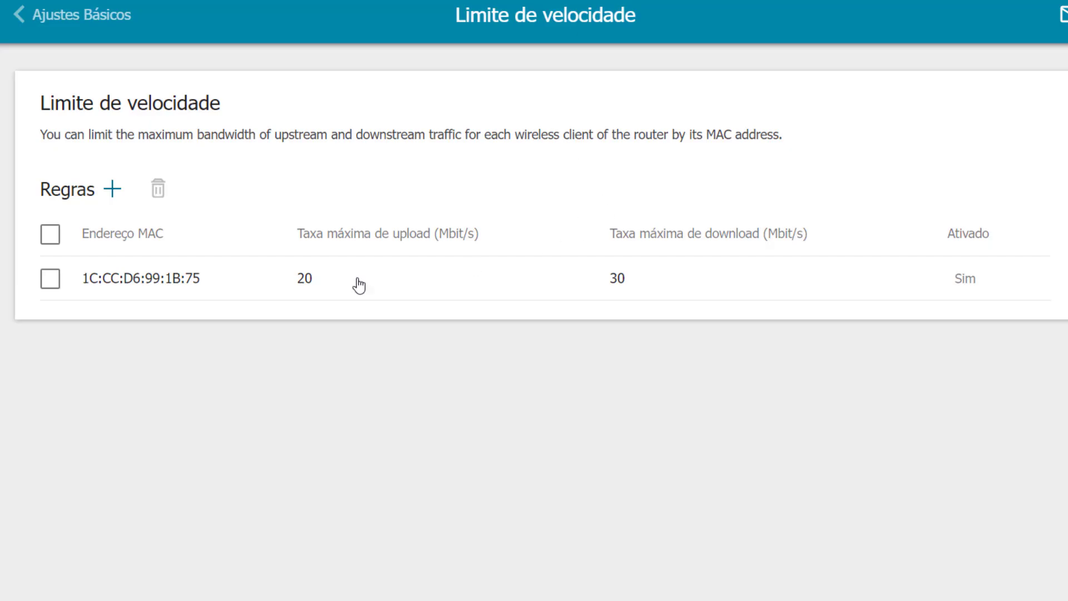
click(236, 295)
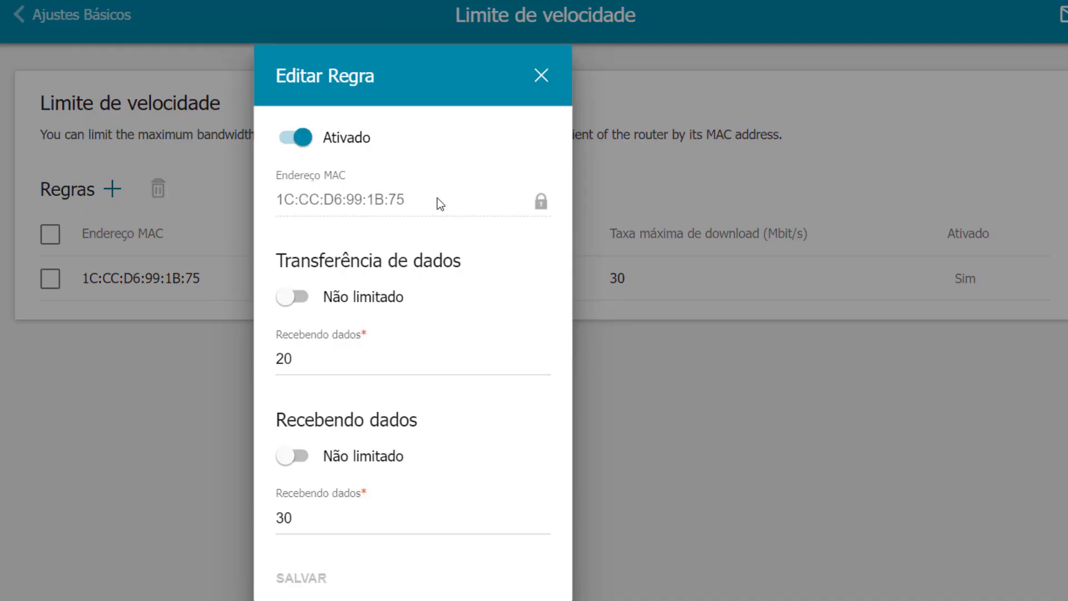
click(541, 76)
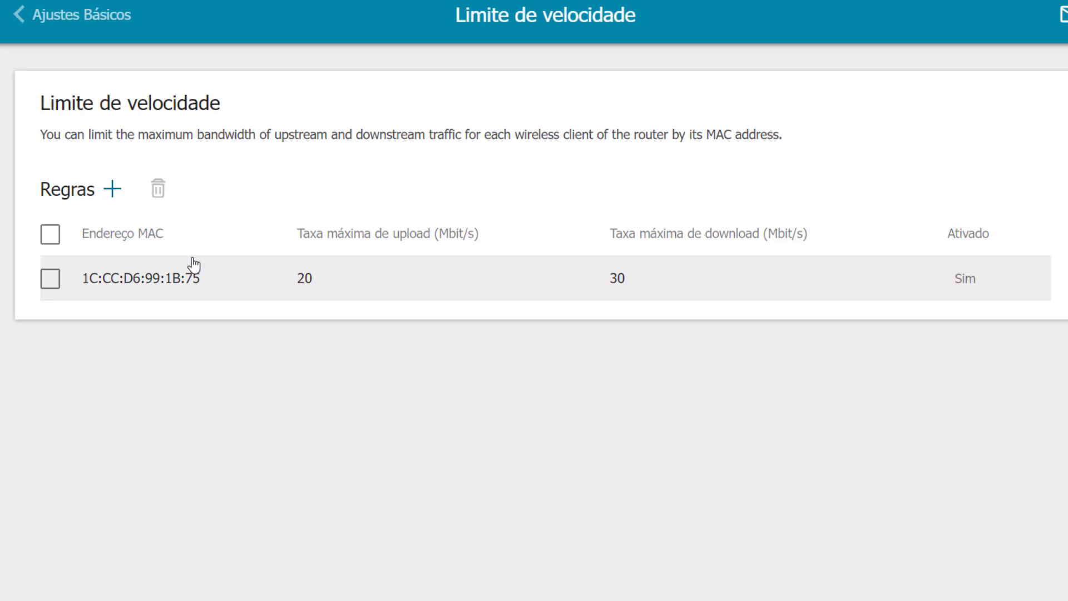
click(112, 190)
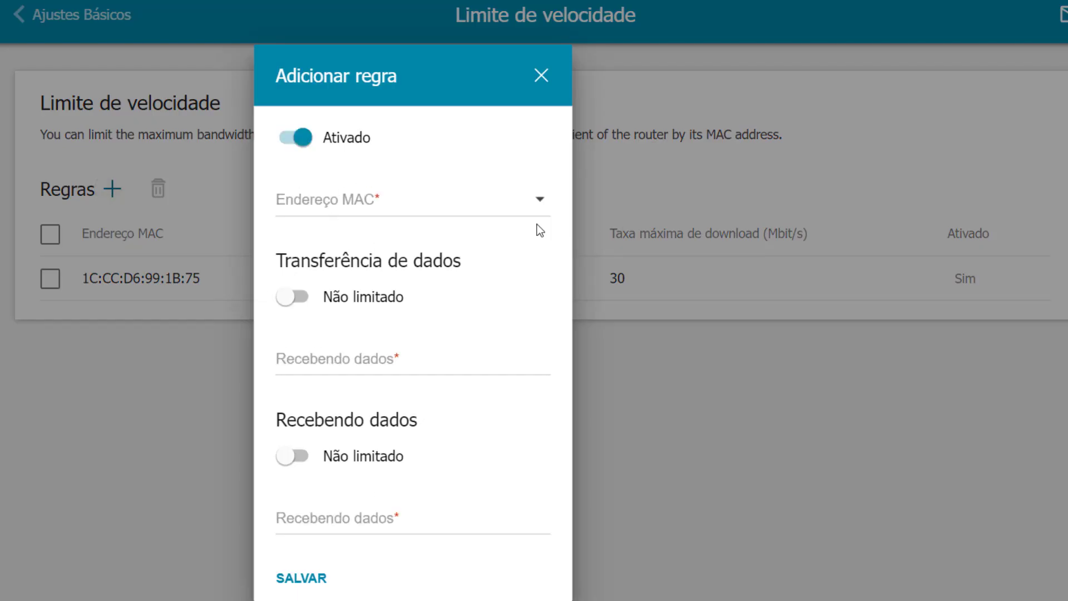
click(541, 201)
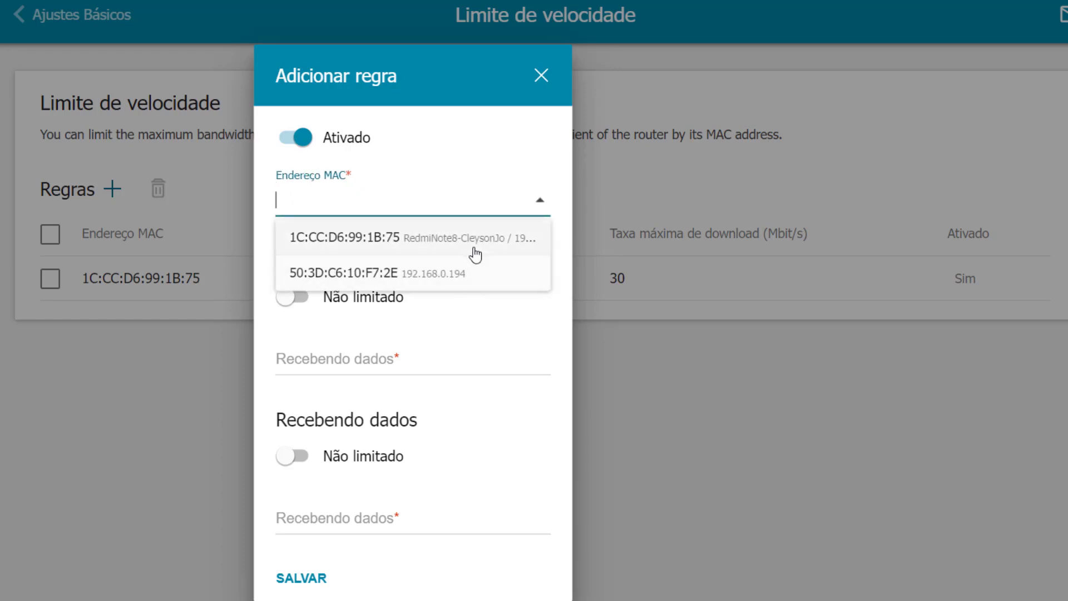
click(429, 289)
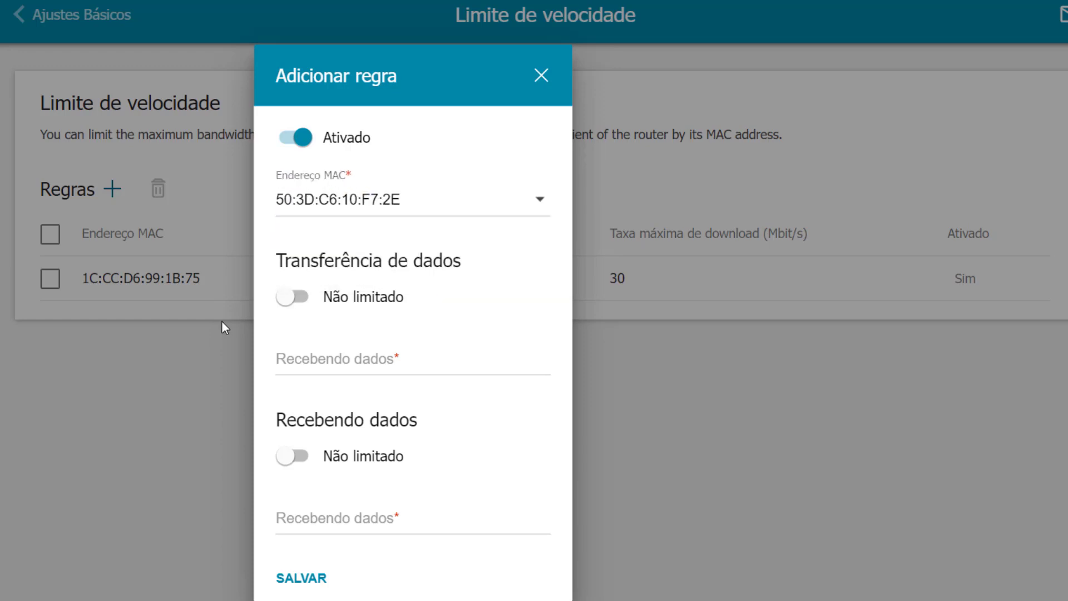
click(307, 354)
text(20)
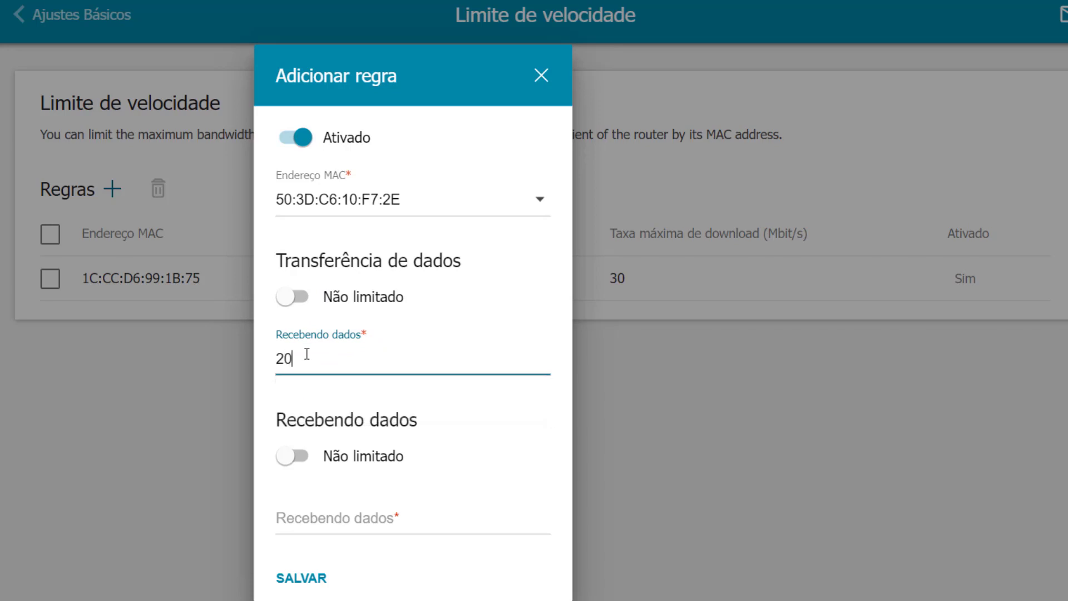
key(Tab)
text(20)
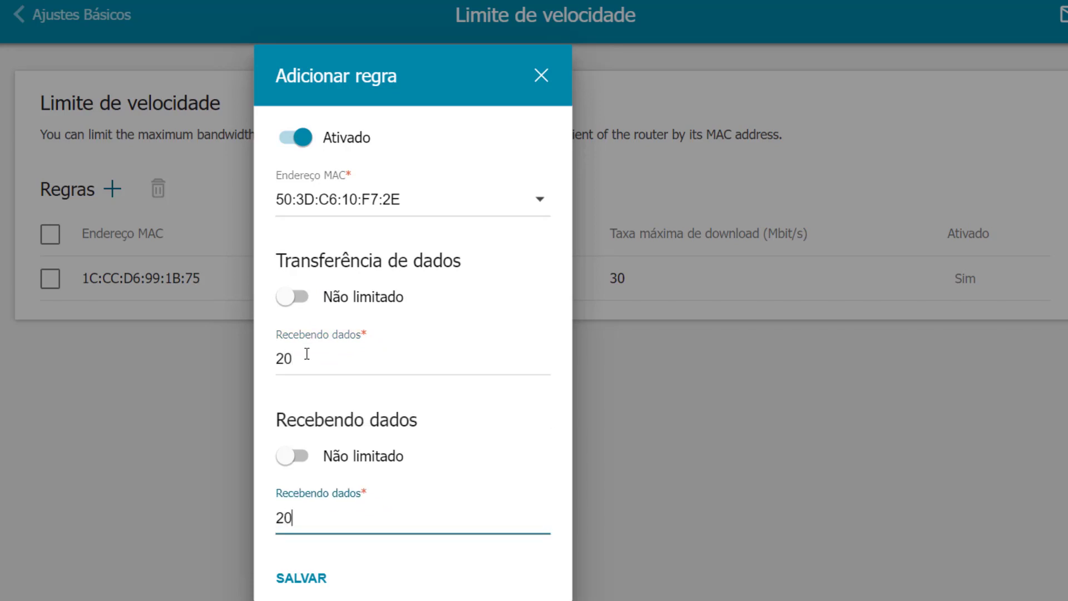
click(310, 578)
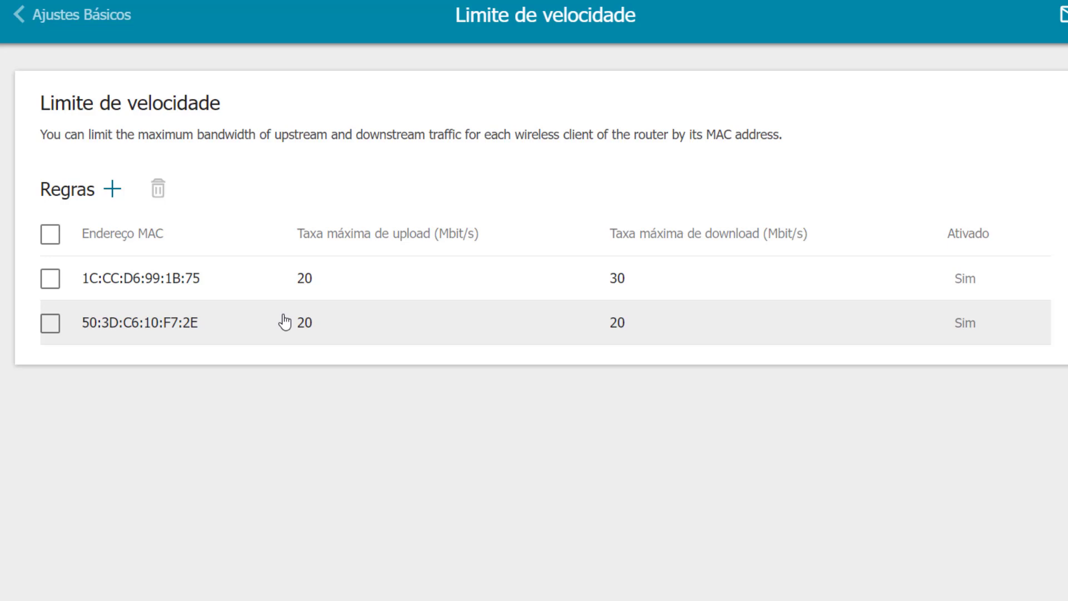
Delete both MAC address rules from the speed limit list.
click(49, 278)
click(49, 326)
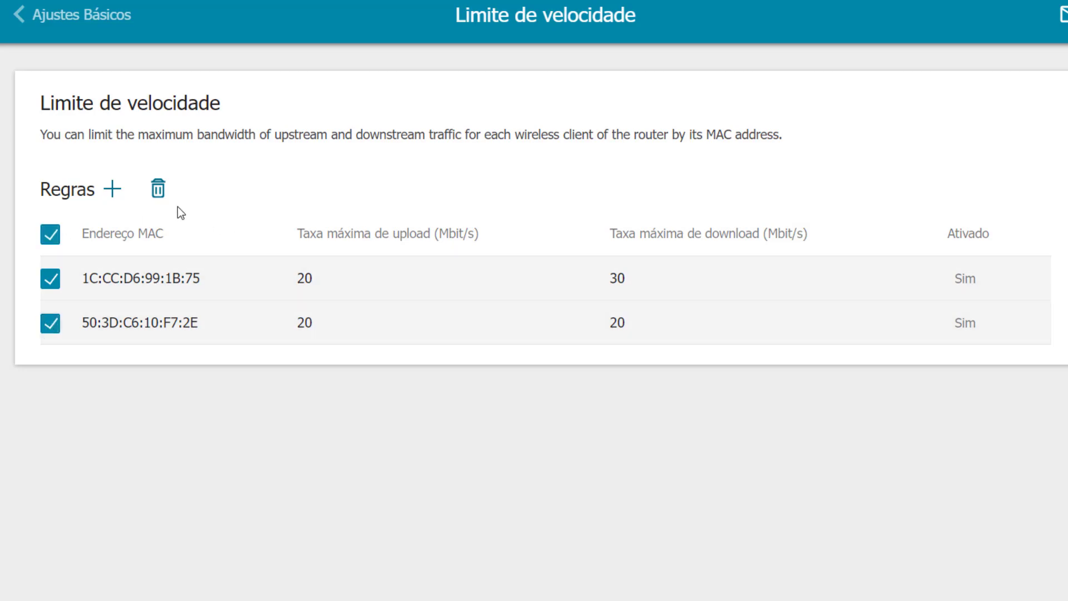
click(158, 188)
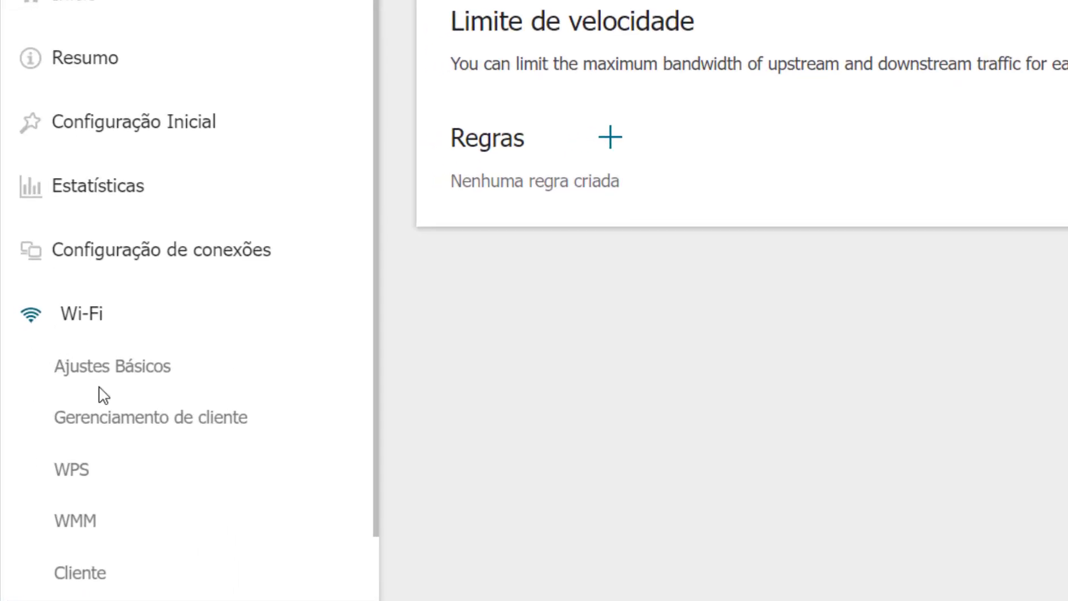
Open the Wi-Fi Ajustes Básicos page and enable the speed limit for the 2,4 GHz network.
click(118, 362)
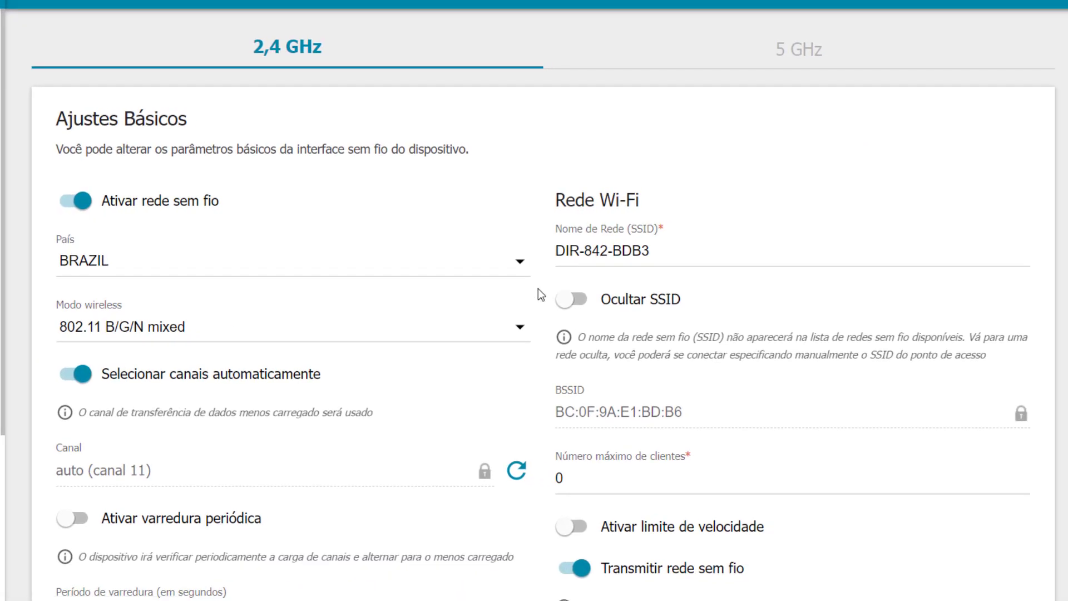
scroll(540, 296, down, 3)
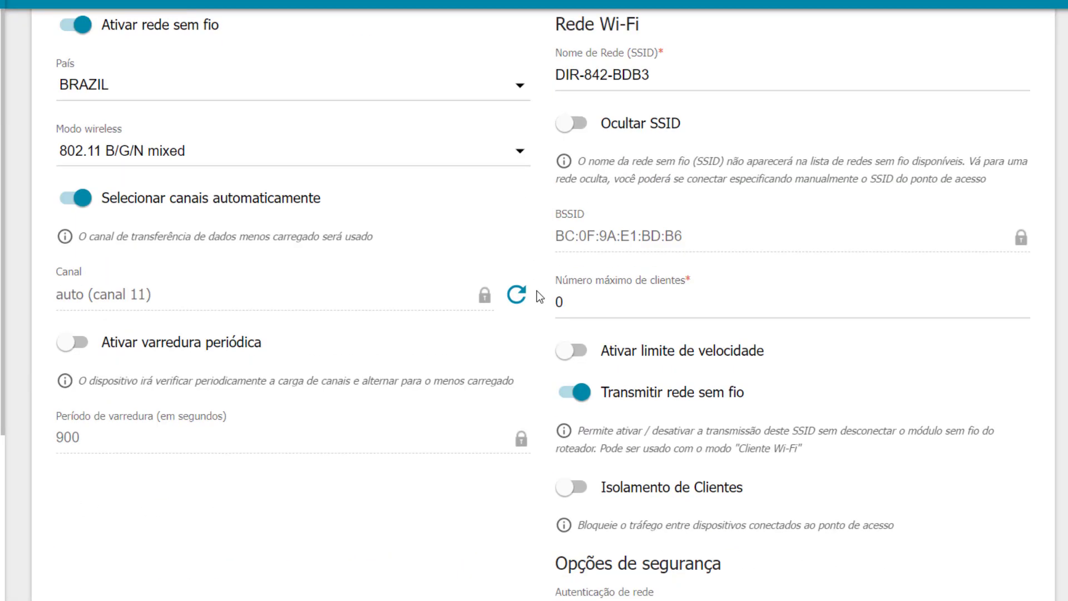
scroll(540, 297, up, 3)
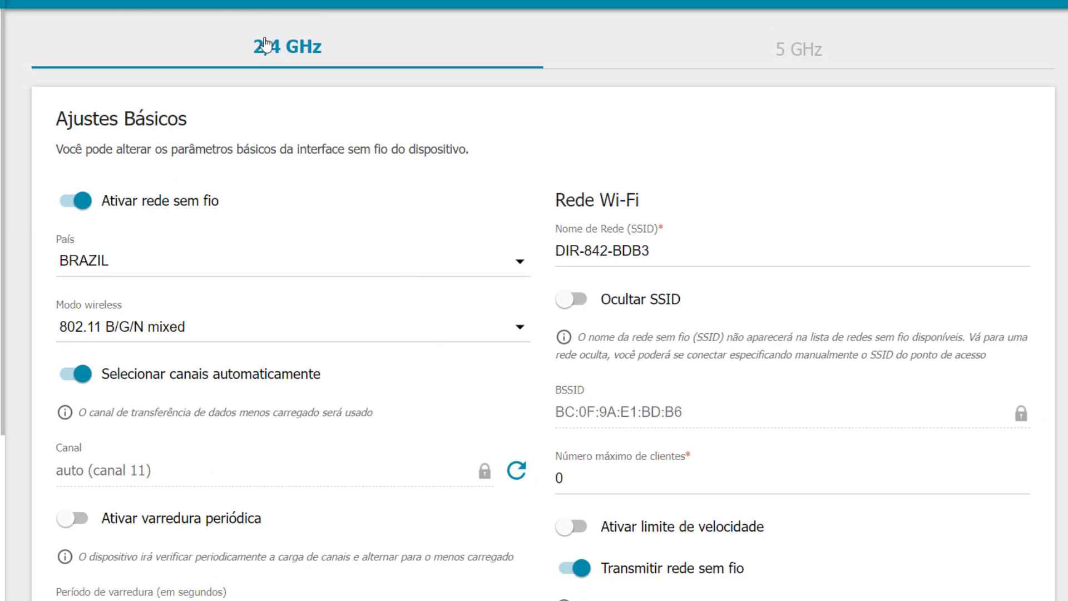
scroll(629, 383, down, 3)
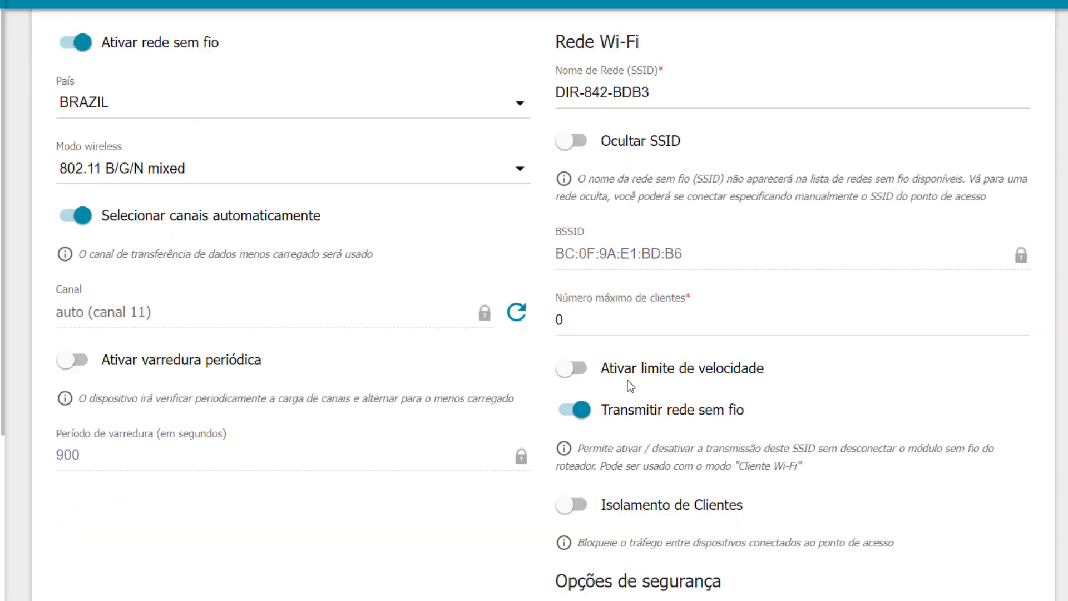
scroll(629, 383, down, 2)
click(583, 266)
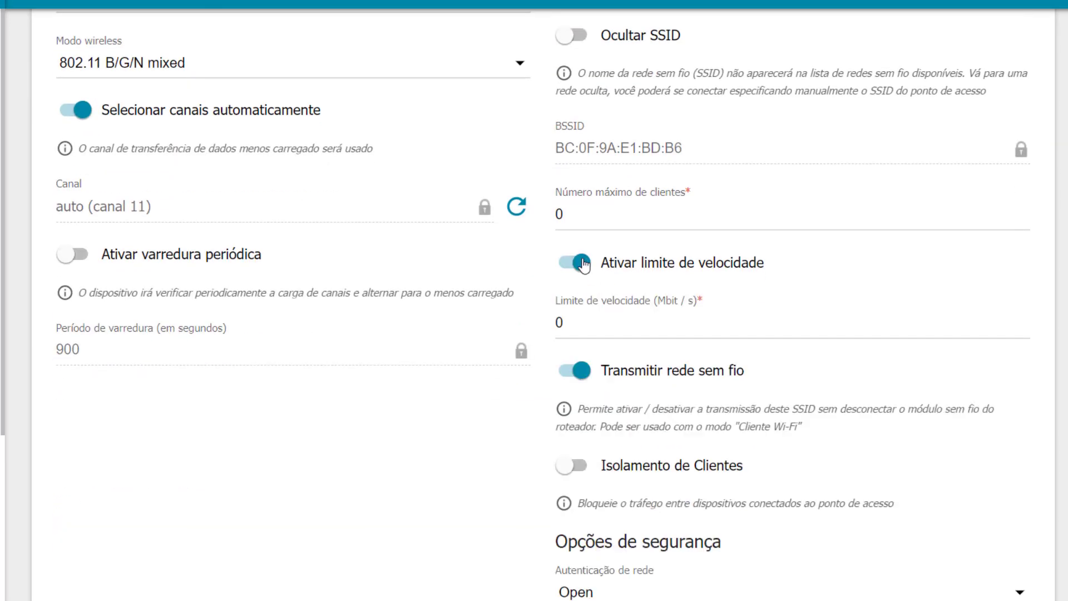
Set the 2,4 GHz network's speed limit to 50 Mbit/s.
drag(585, 322, 534, 322)
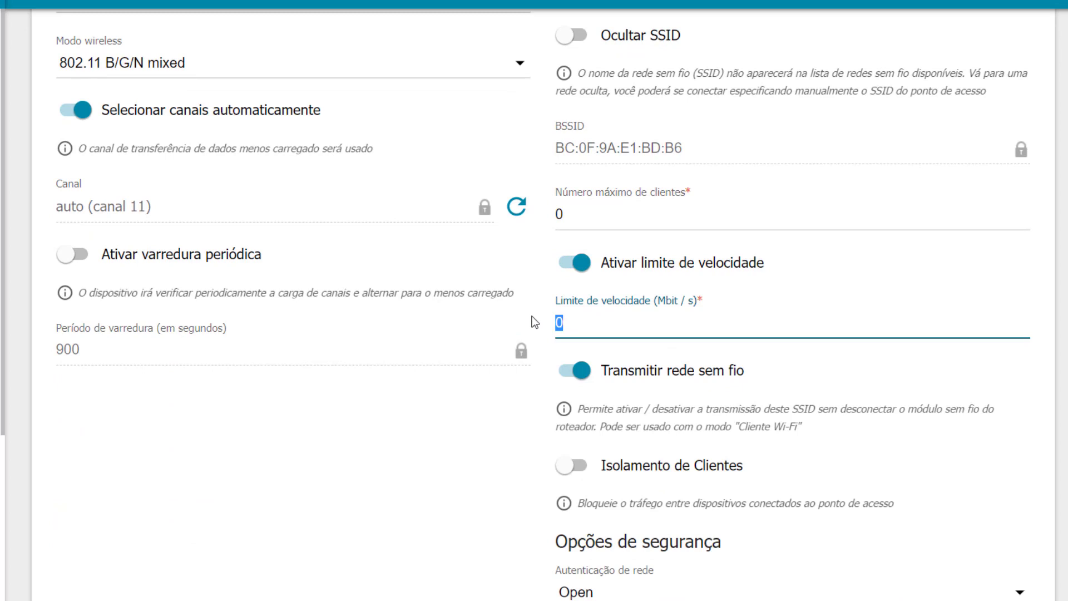
scroll(518, 306, up, 5)
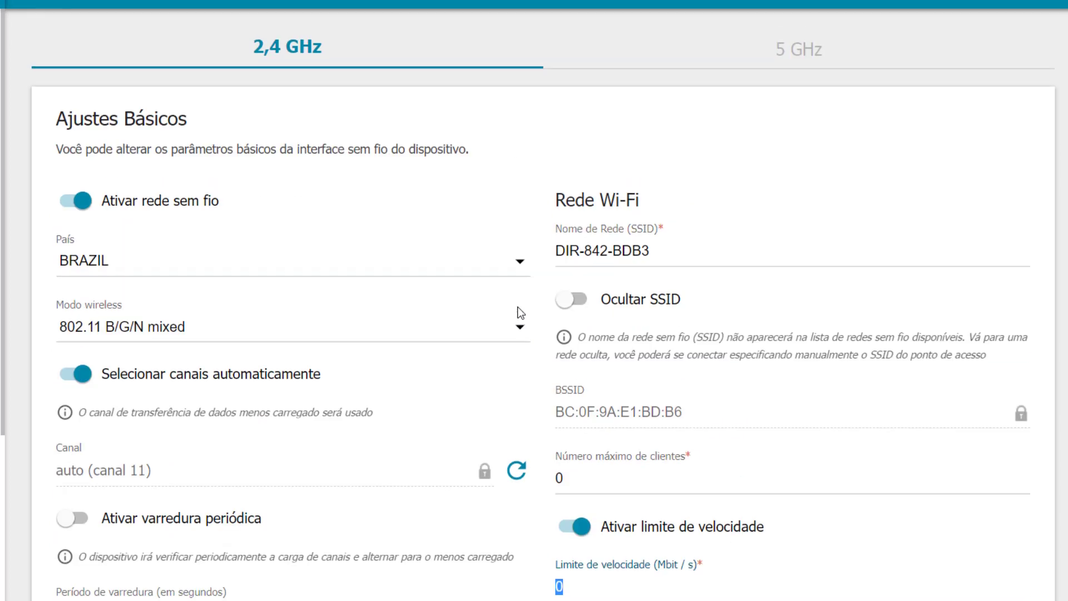
scroll(513, 305, down, 2)
scroll(585, 247, down, 5)
scroll(437, 185, up, 6)
scroll(576, 495, down, 1)
scroll(576, 495, down, 2)
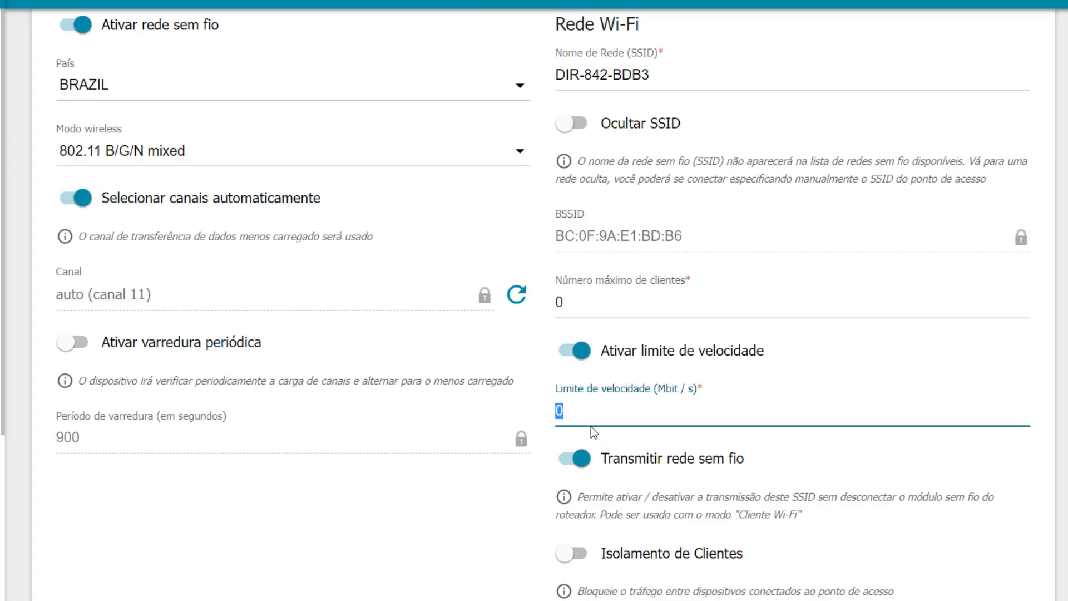
text(5)
scroll(515, 388, down, 2)
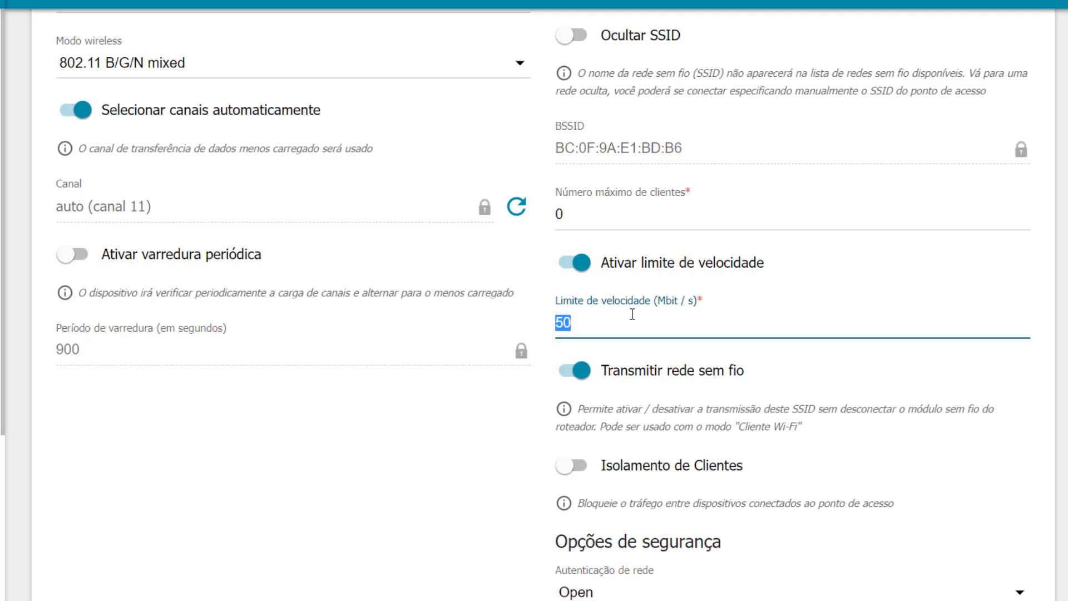
Change the 2,4 GHz network's speed limit to 20 Mbit/s and apply the Wi-Fi settings.
click(633, 314)
click(589, 326)
double_click(591, 322)
text(20)
scroll(468, 286, up, 5)
scroll(606, 306, down, 5)
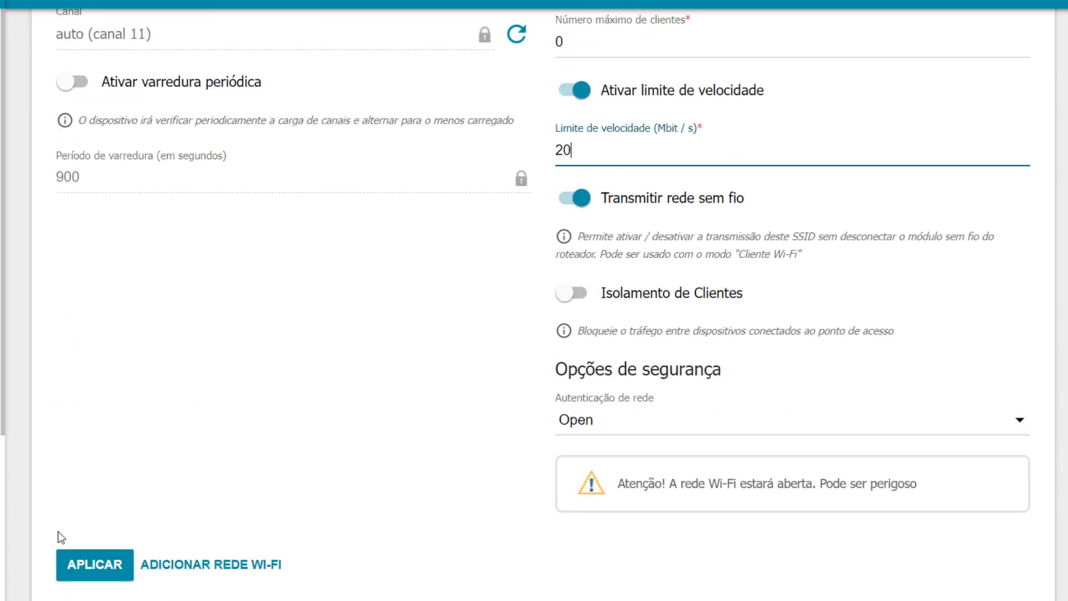
click(80, 577)
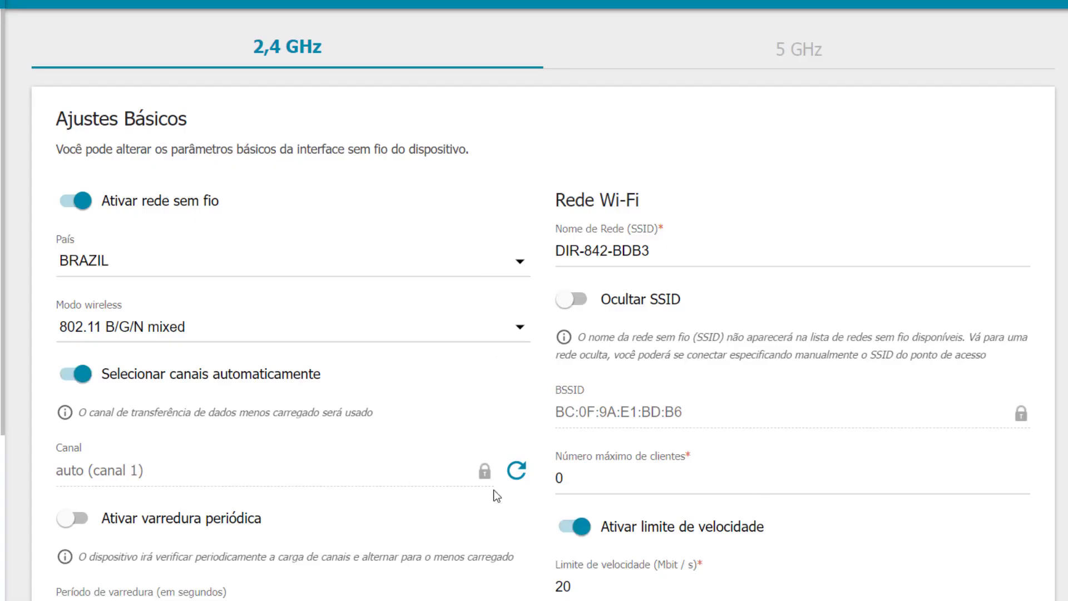
Open the 5 GHz network's Ajustes Básicos and enable its speed limit.
scroll(493, 490, down, 5)
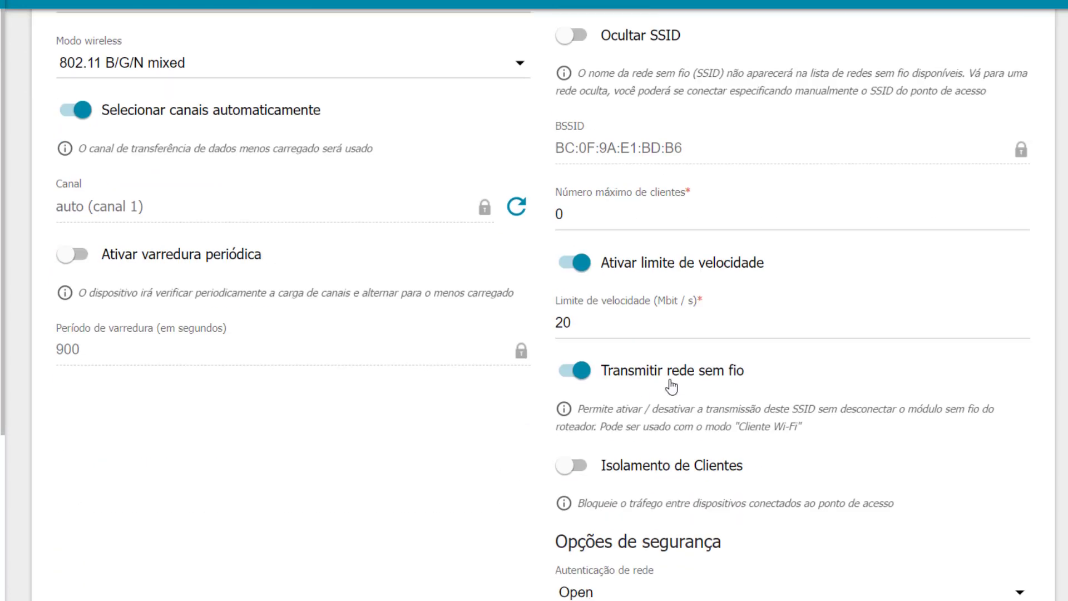
scroll(374, 449, down, 3)
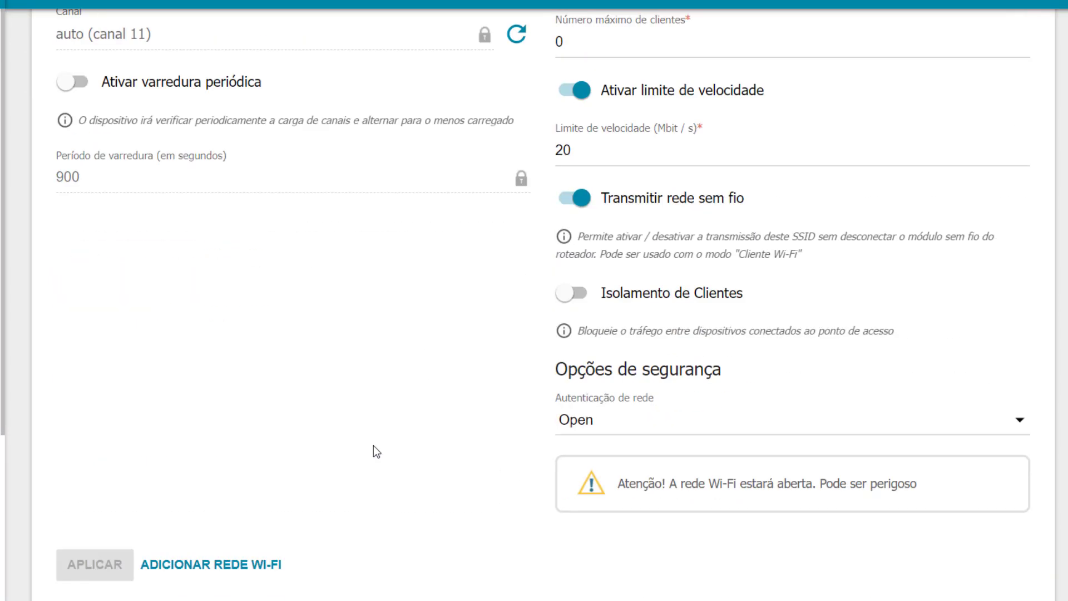
scroll(644, 303, up, 8)
click(772, 47)
scroll(546, 246, down, 7)
scroll(570, 295, up, 2)
scroll(570, 294, up, 1)
click(573, 332)
Set the 5 GHz network's speed limit to 50 Mbit/s and apply the Wi-Fi settings.
click(582, 392)
key(BackSpace)
text(50)
scroll(498, 341, down, 4)
click(94, 565)
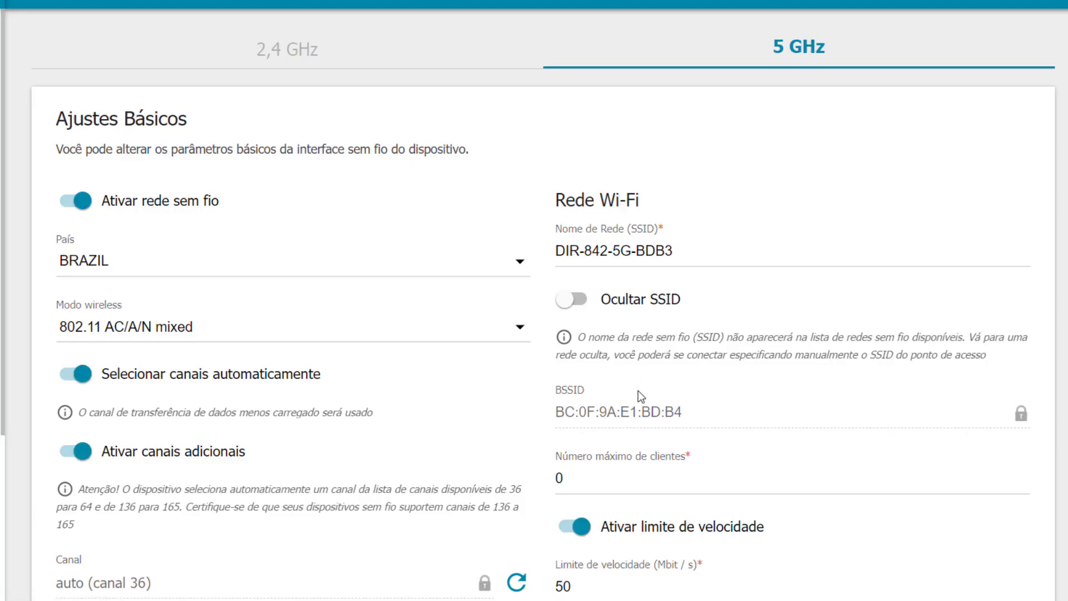
Disable the speed limit for the 5 GHz network.
scroll(639, 391, down, 5)
click(592, 327)
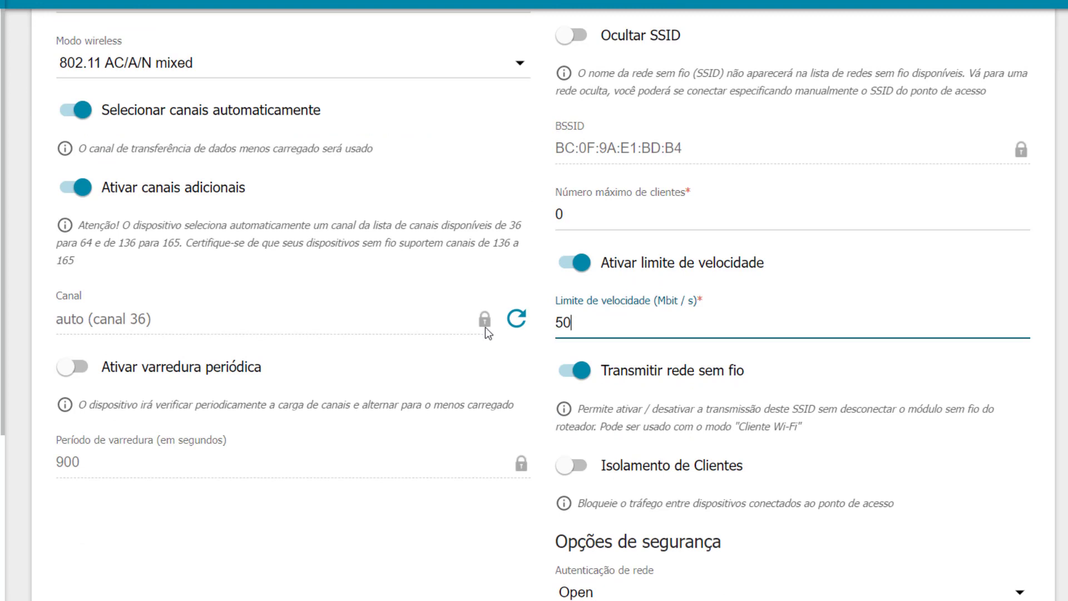
drag(573, 322, 553, 321)
scroll(469, 262, up, 5)
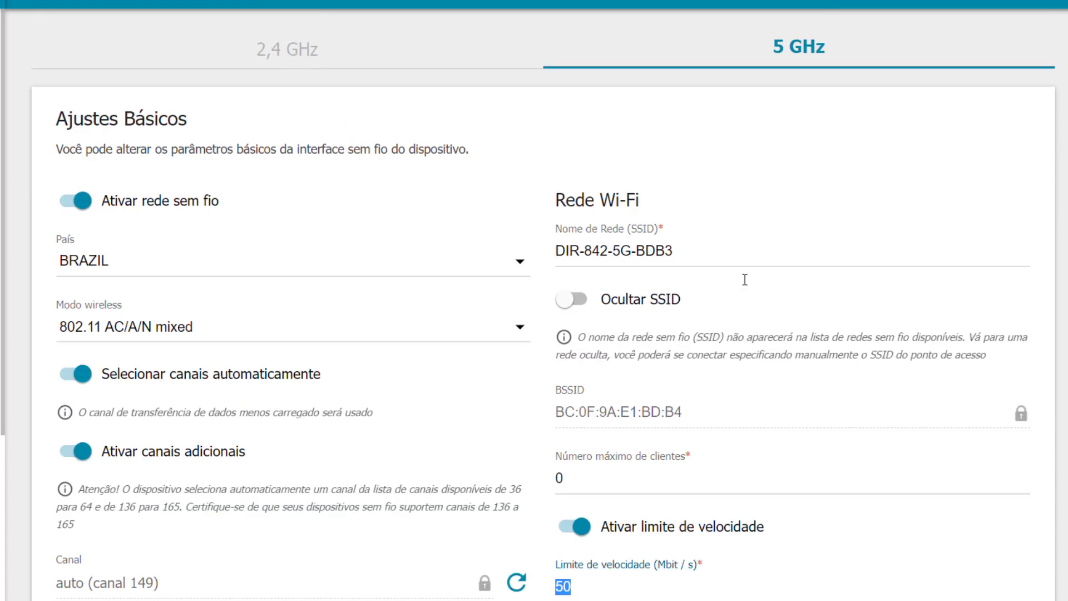
scroll(754, 255, down, 6)
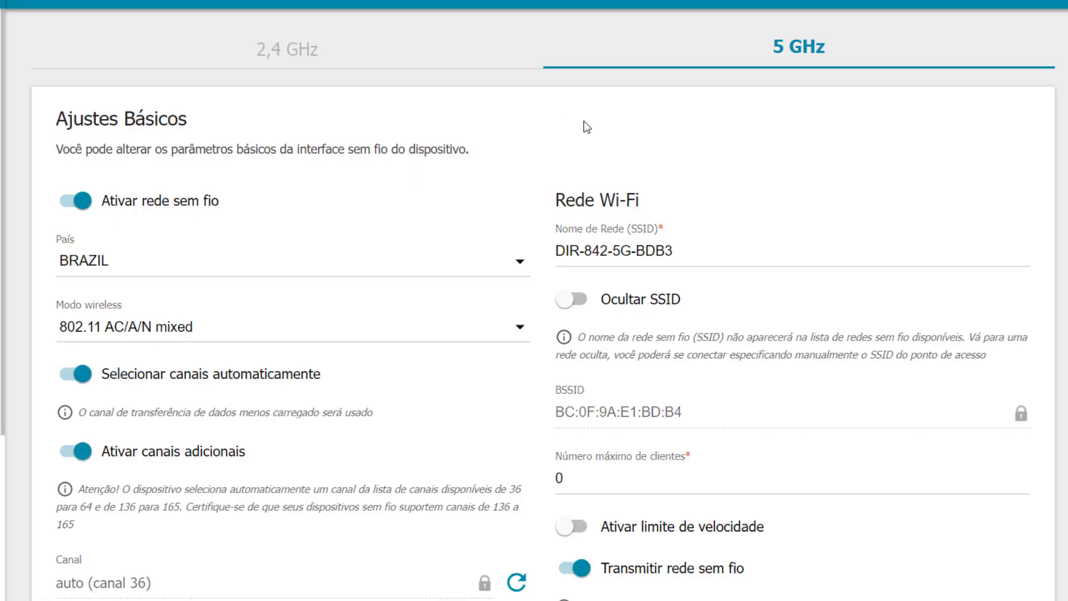
Disable the speed limit for the 2,4 GHz network and apply the Wi-Fi settings.
click(285, 50)
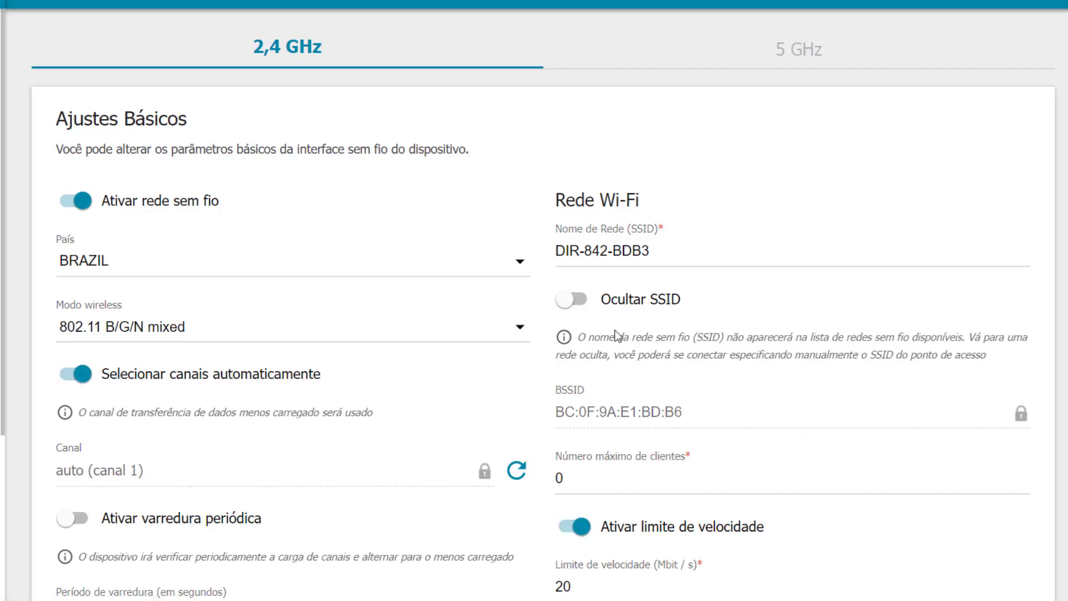
click(606, 527)
scroll(609, 500, down, 7)
click(95, 563)
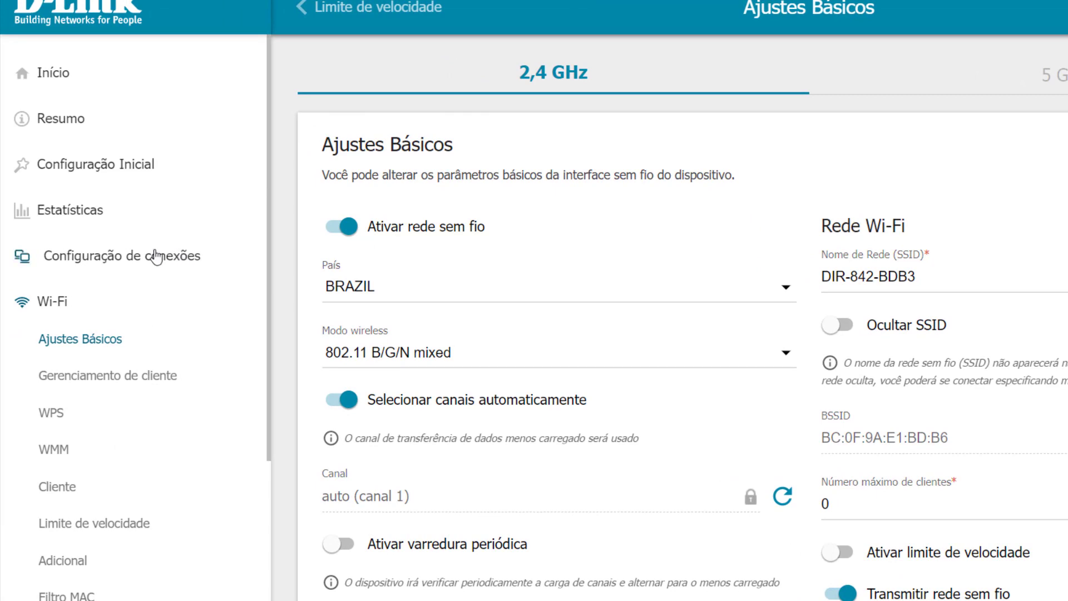
Open the advanced Controle de banda page and inspect the WAN port's rate limit options without changing them.
scroll(156, 258, down, 4)
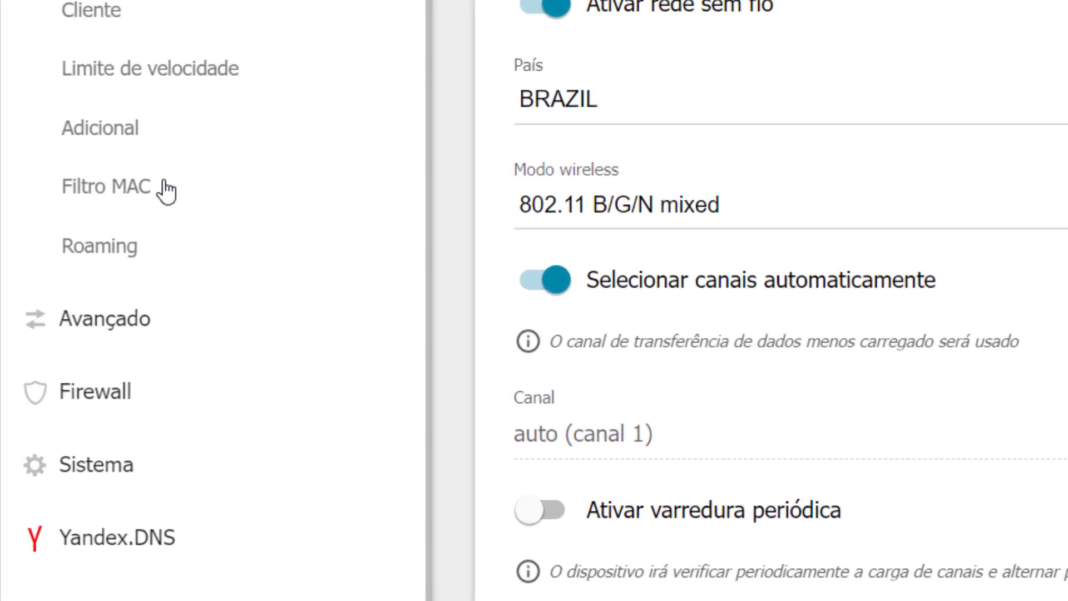
click(116, 321)
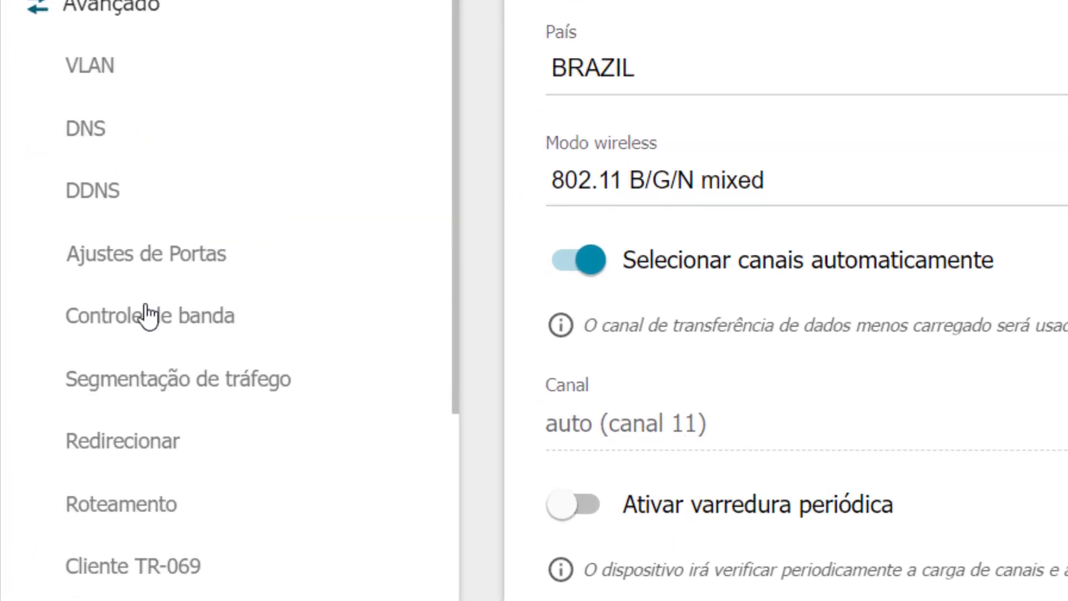
click(147, 328)
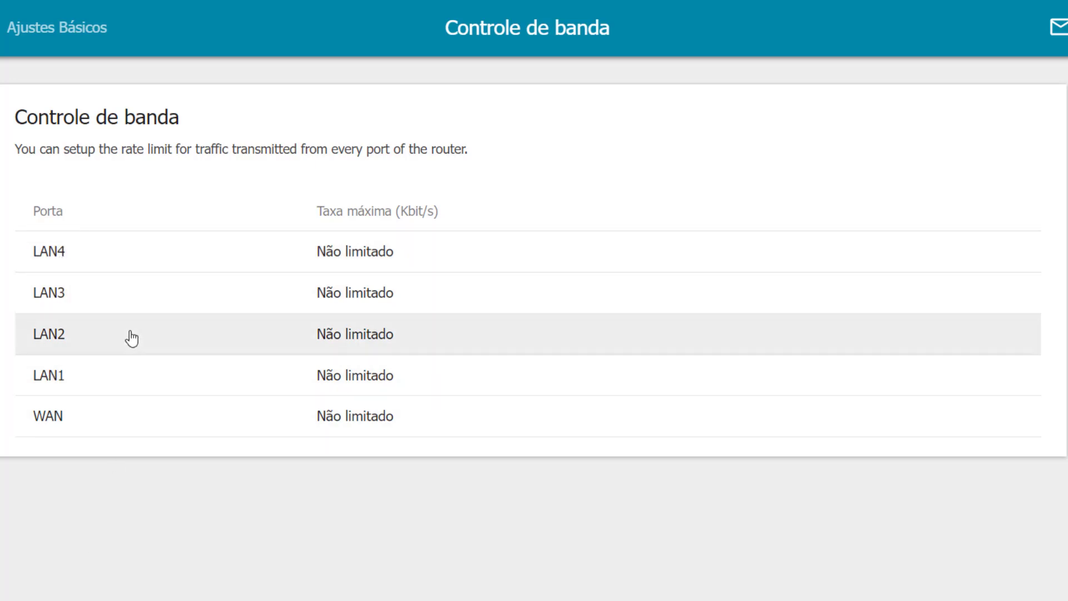
click(42, 426)
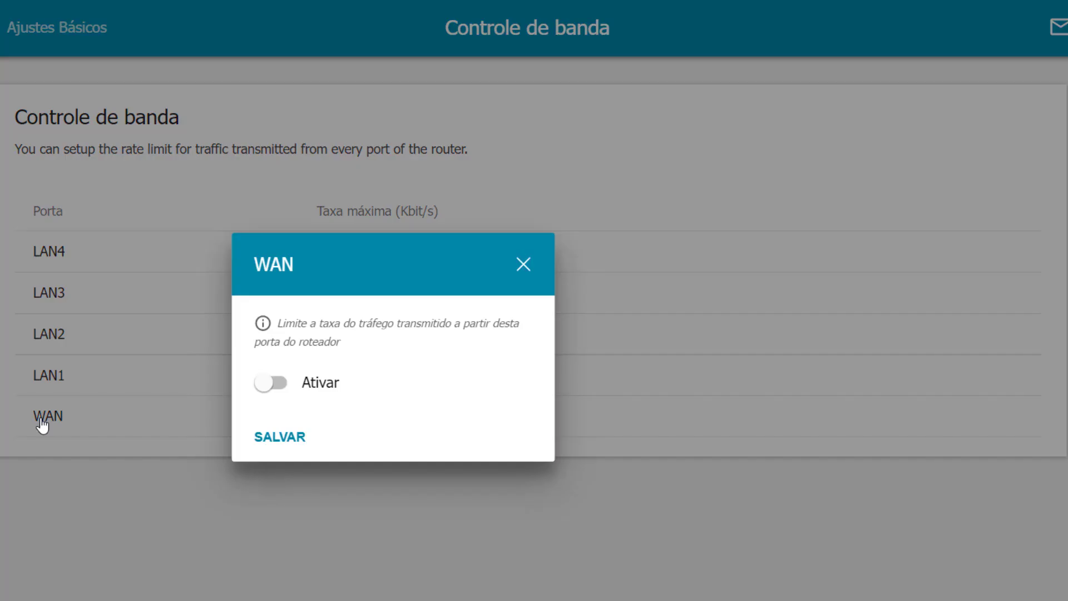
click(523, 264)
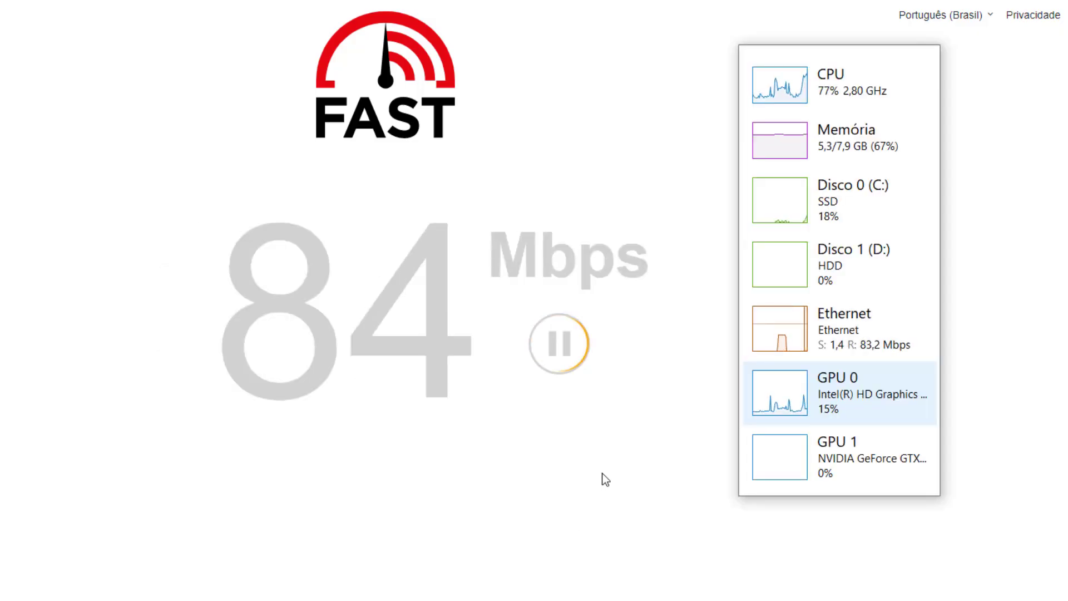
Check the unrestricted wired speed in the FAST speed test alongside the Ethernet throughput monitor.
drag(844, 347, 792, 342)
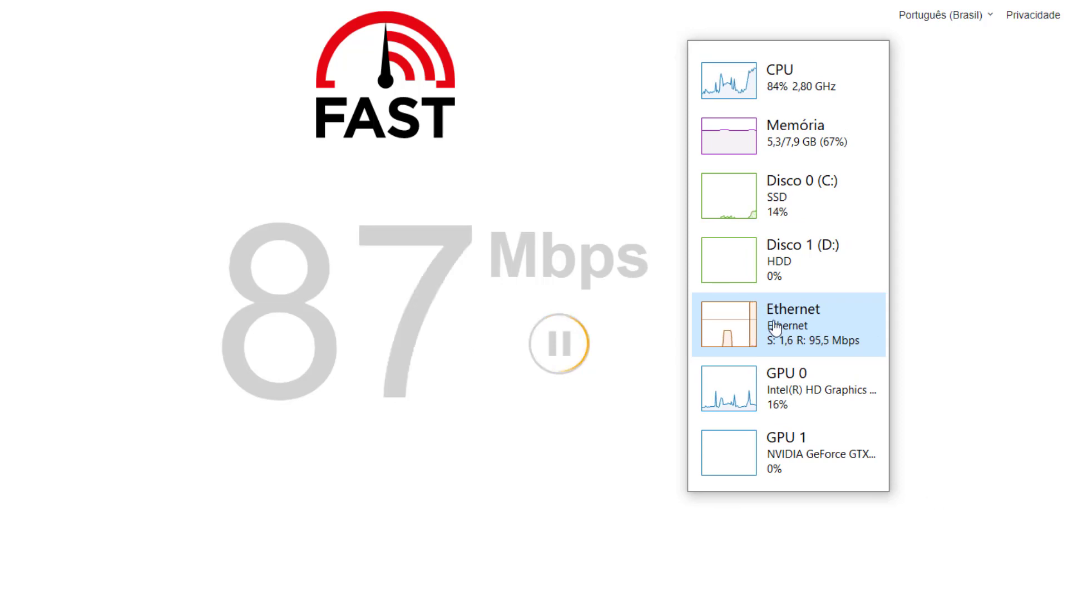
click(570, 341)
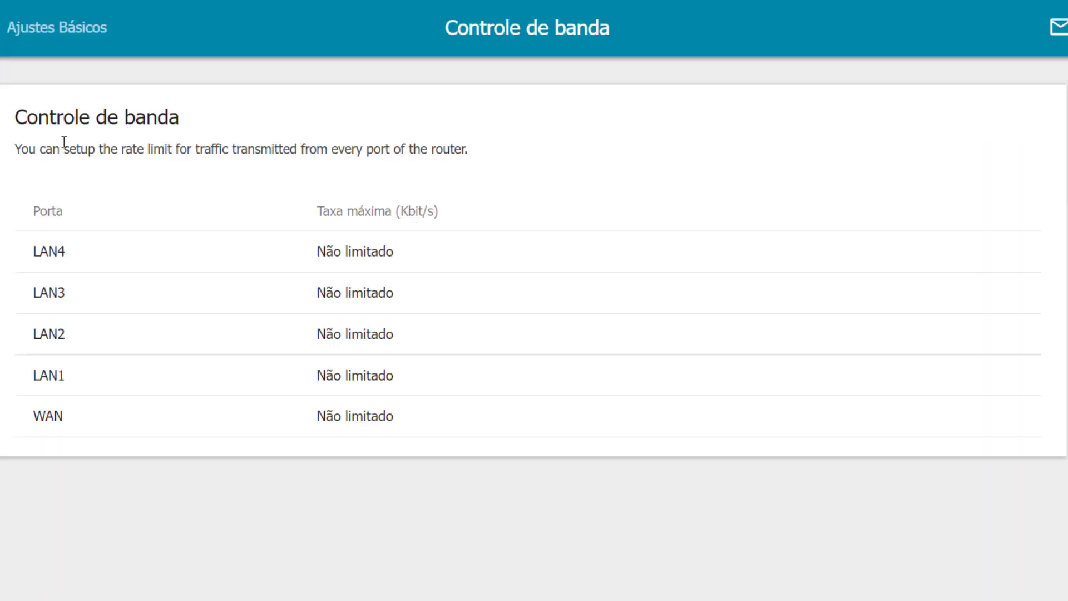
Enable the rate limit for port LAN3 on the Controle de banda page and select its maximum rate for editing.
click(82, 311)
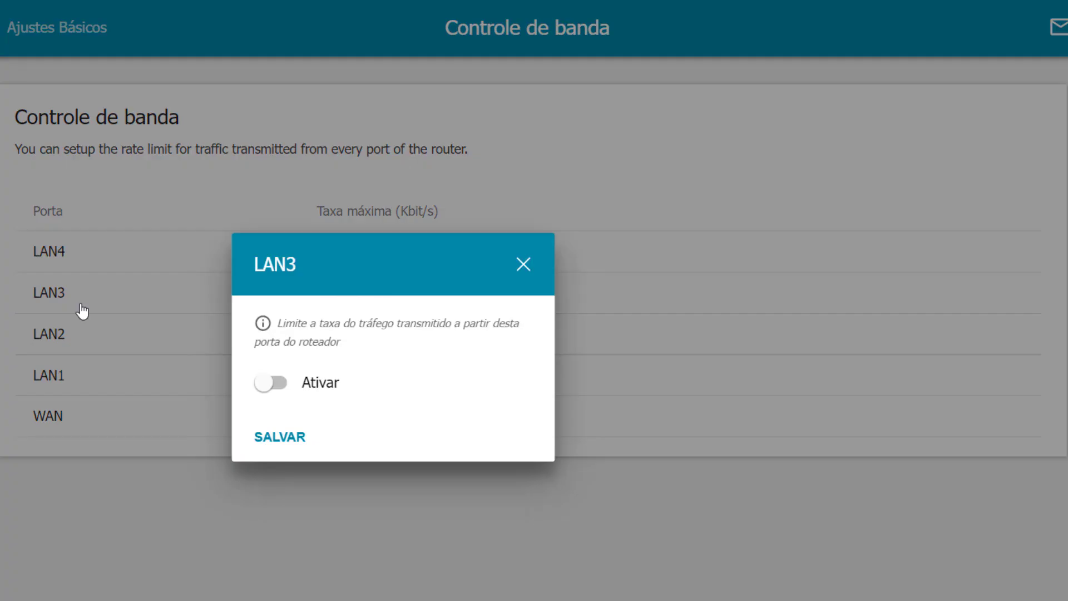
click(276, 391)
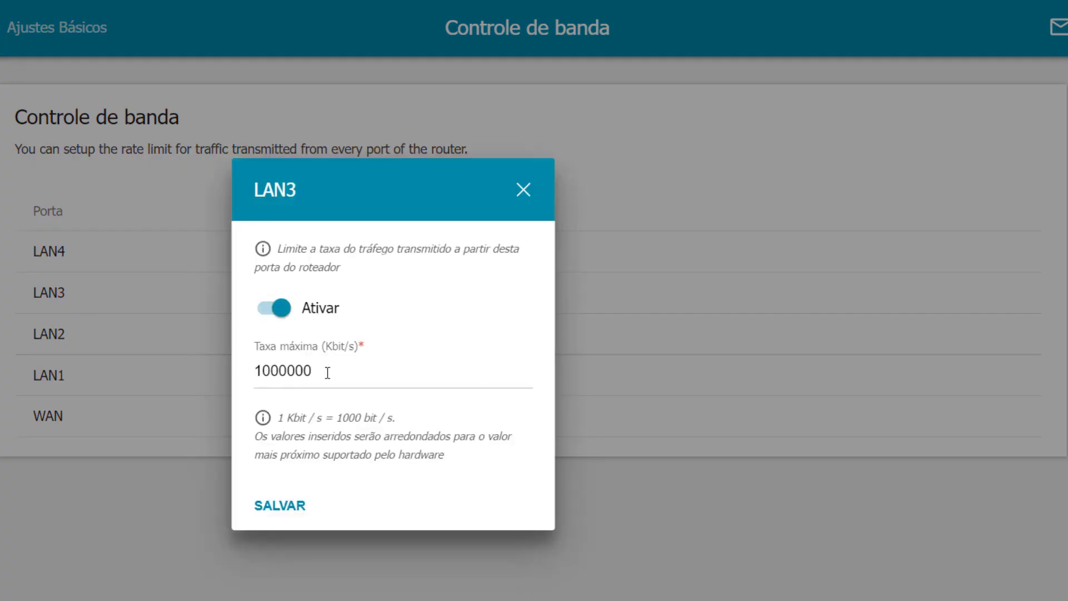
drag(327, 372, 217, 373)
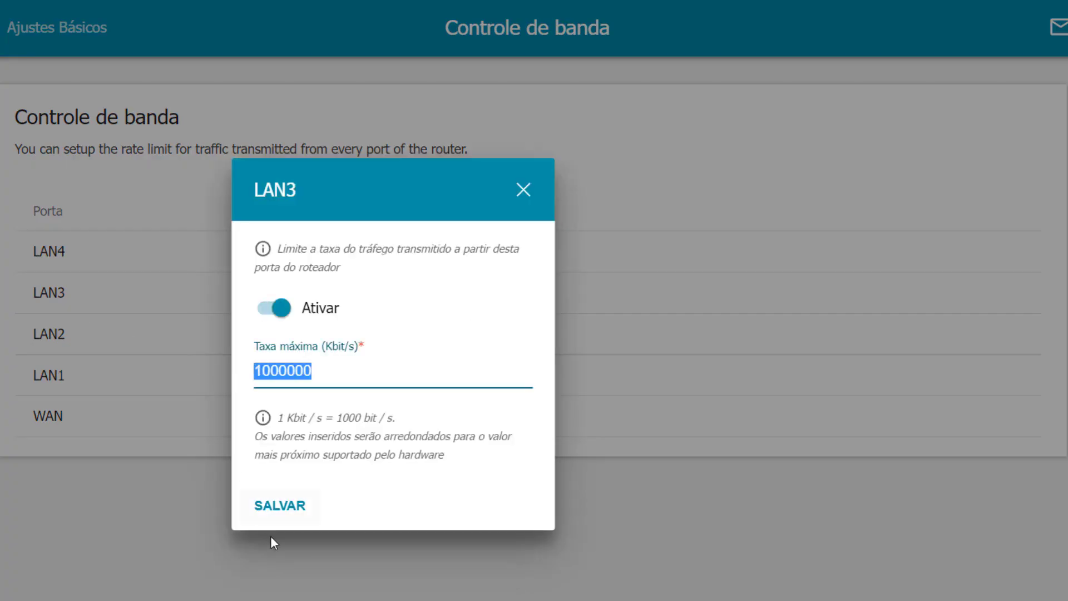
Switch to the Windows Calculator and place it beside the LAN3 dialog.
key(super)
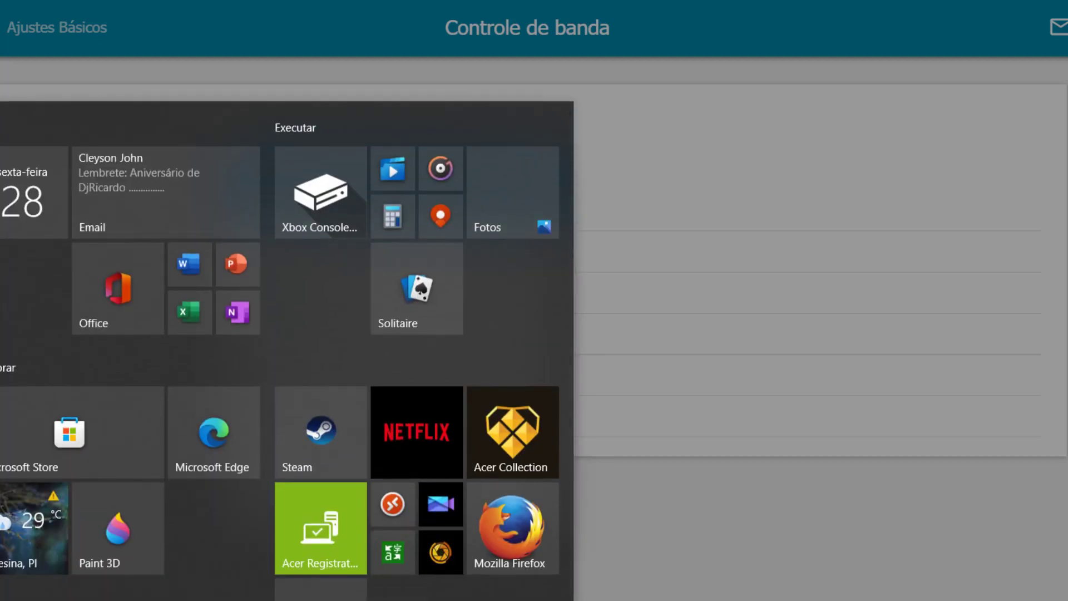
click(4, 233)
drag(742, 93, 677, 94)
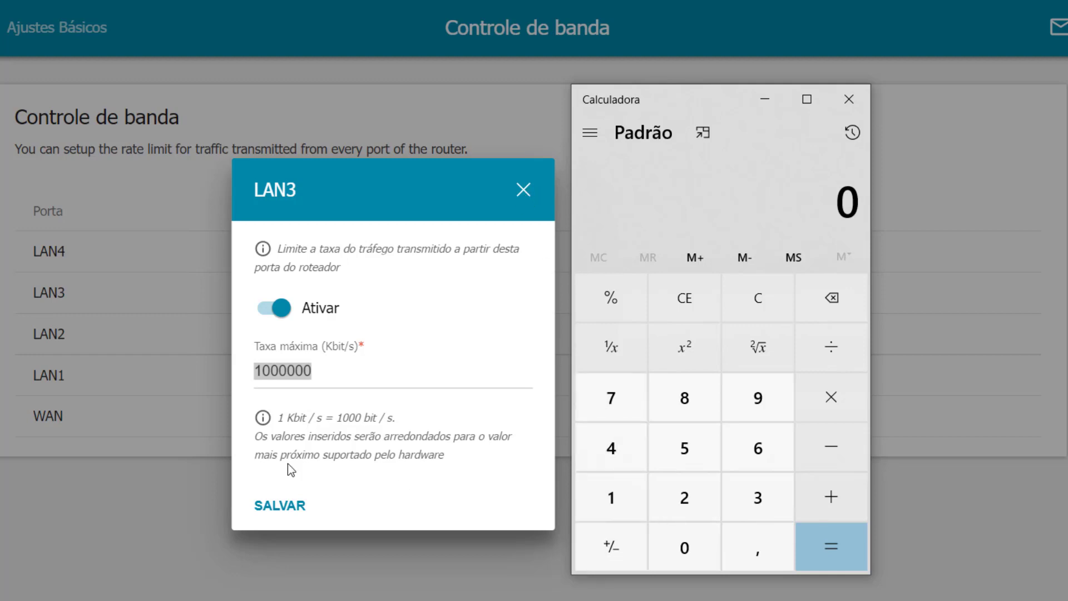
Examine the LAN3 maximum rate and the notes on its Kbit/s unit and hardware rounding.
drag(427, 437, 490, 459)
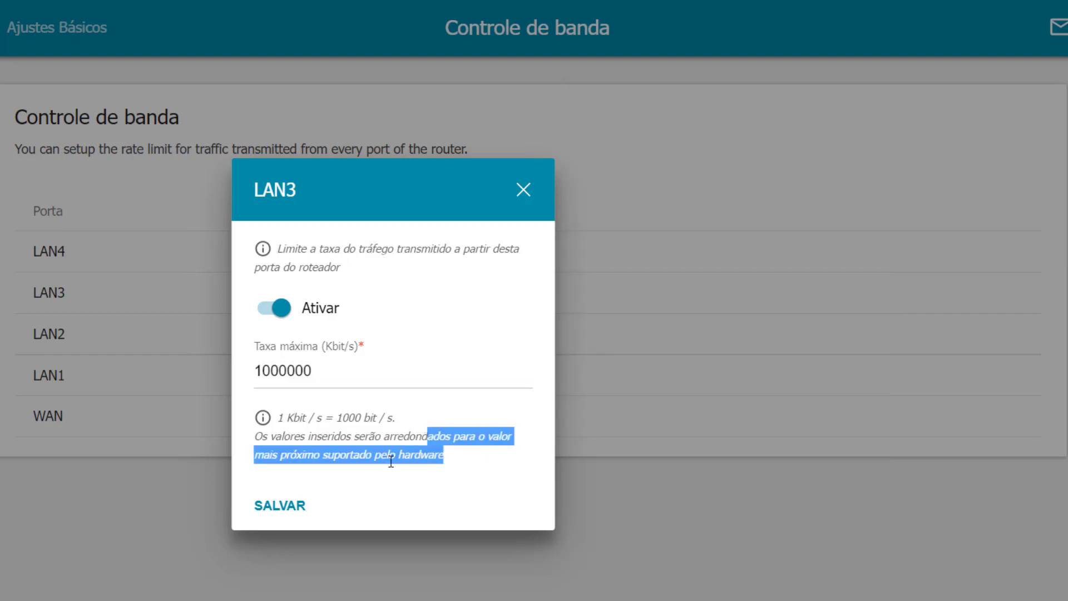
double_click(297, 438)
click(471, 505)
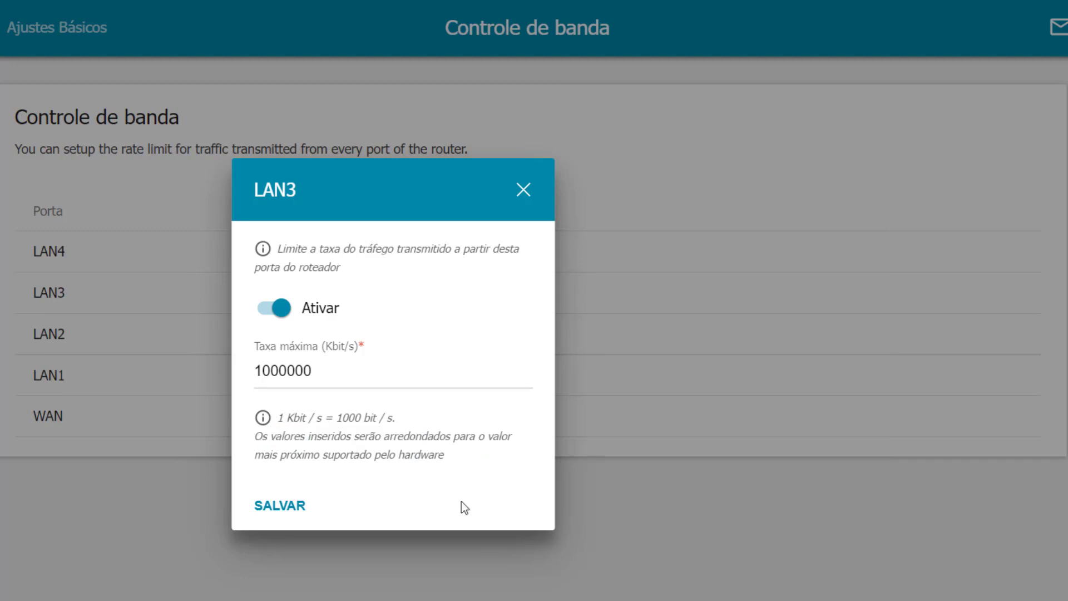
key(alt+Tab)
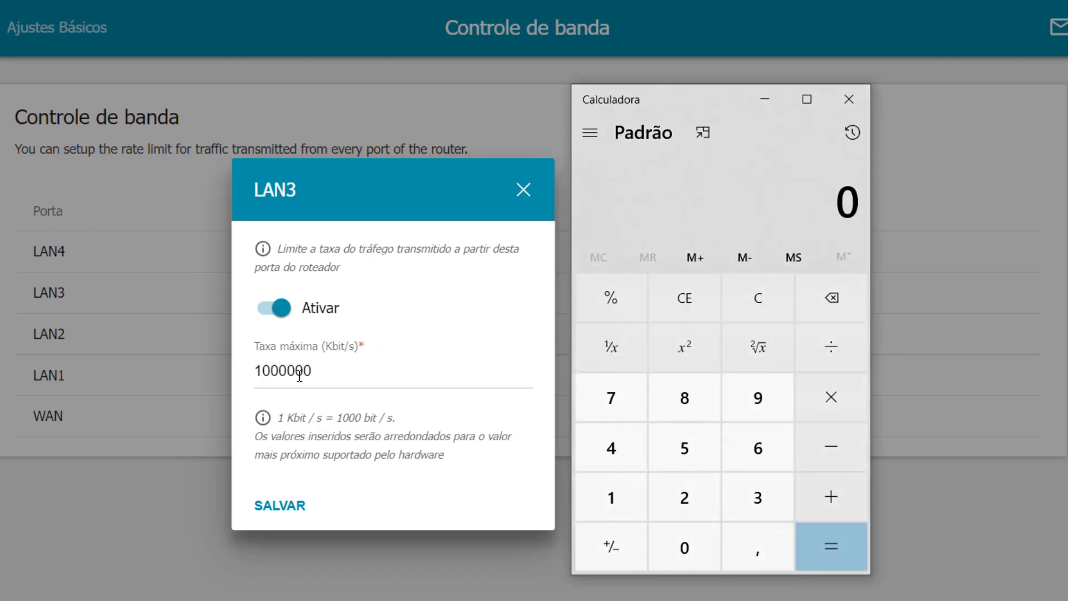
click(333, 378)
double_click(333, 377)
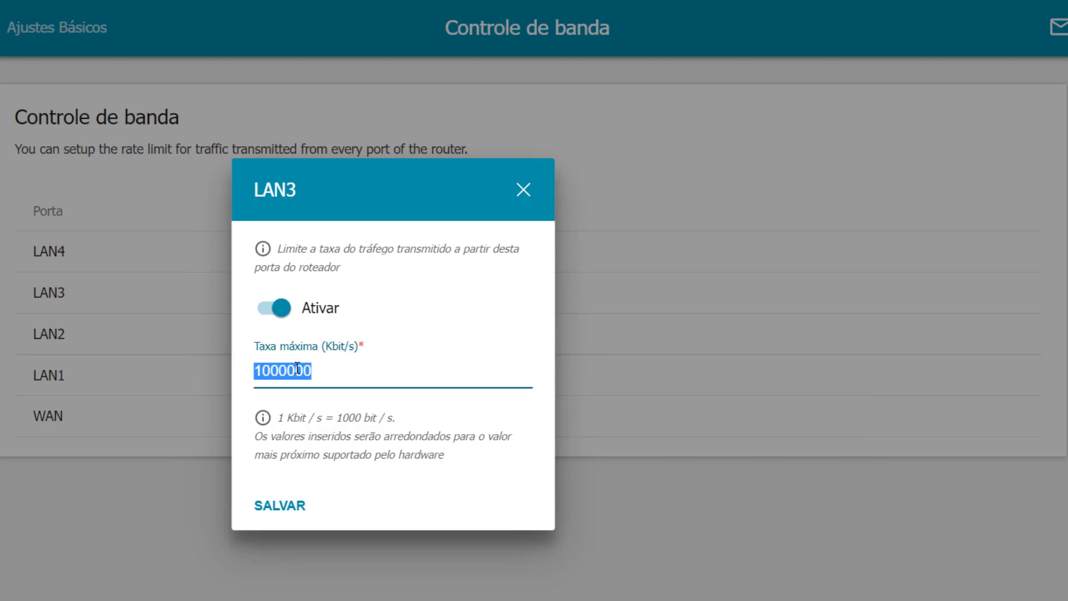
drag(341, 417, 395, 418)
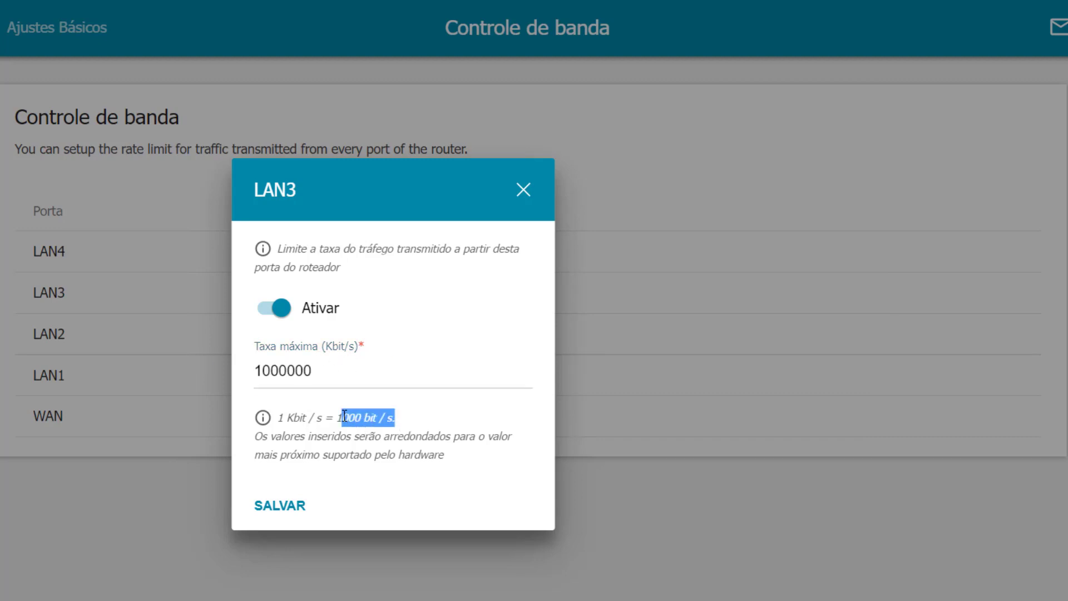
click(319, 376)
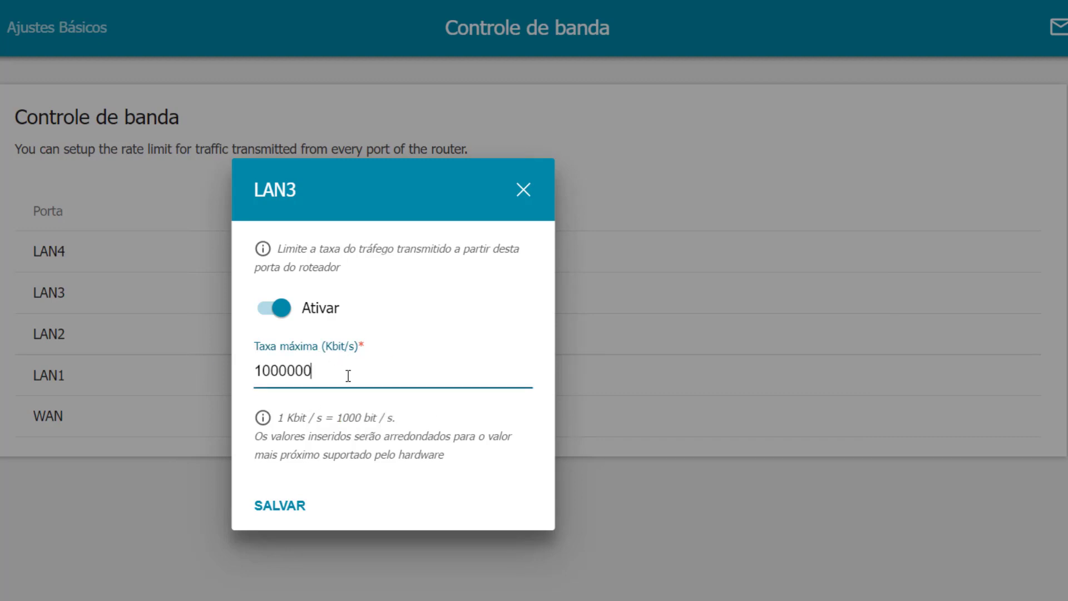
drag(342, 420, 394, 421)
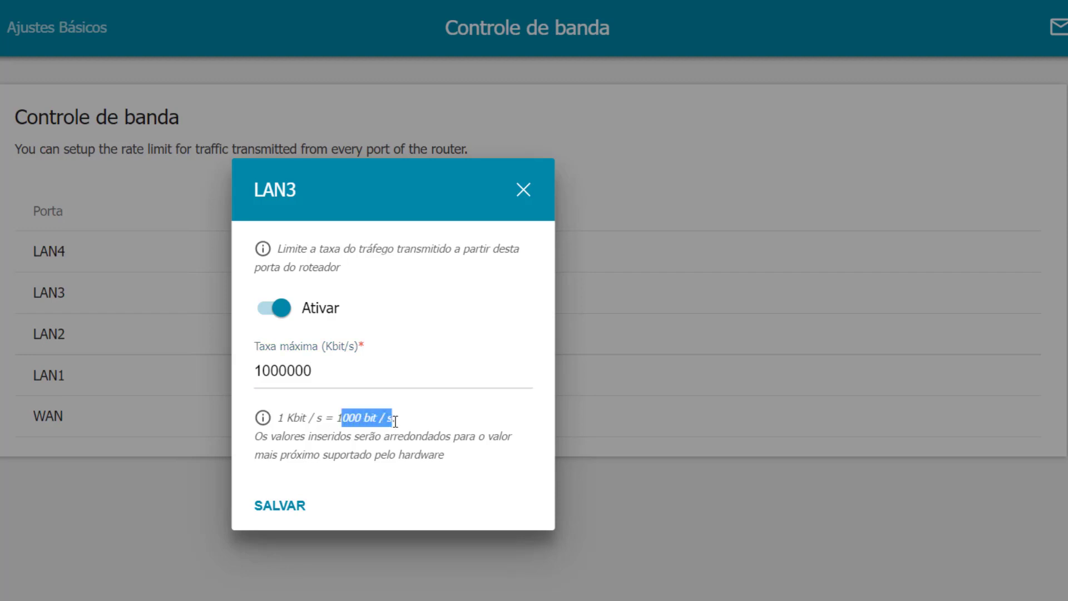
drag(322, 386, 257, 378)
Calculate 1024 × 50 in the Calculator to convert 50 Mbit/s to Kbit/s.
key(alt+Tab)
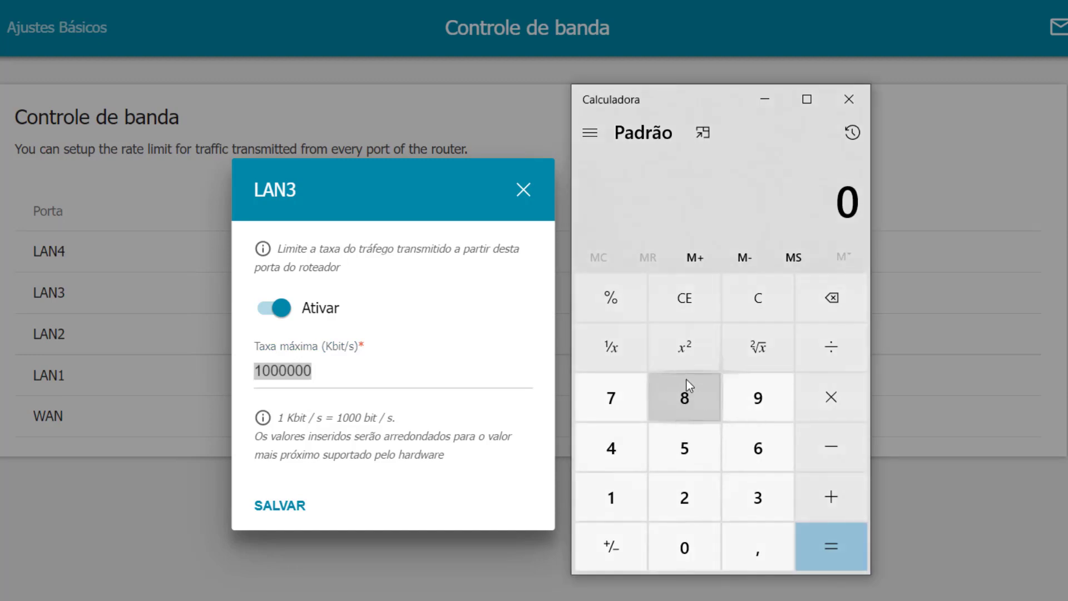
click(770, 282)
click(603, 501)
click(659, 546)
click(660, 485)
click(612, 448)
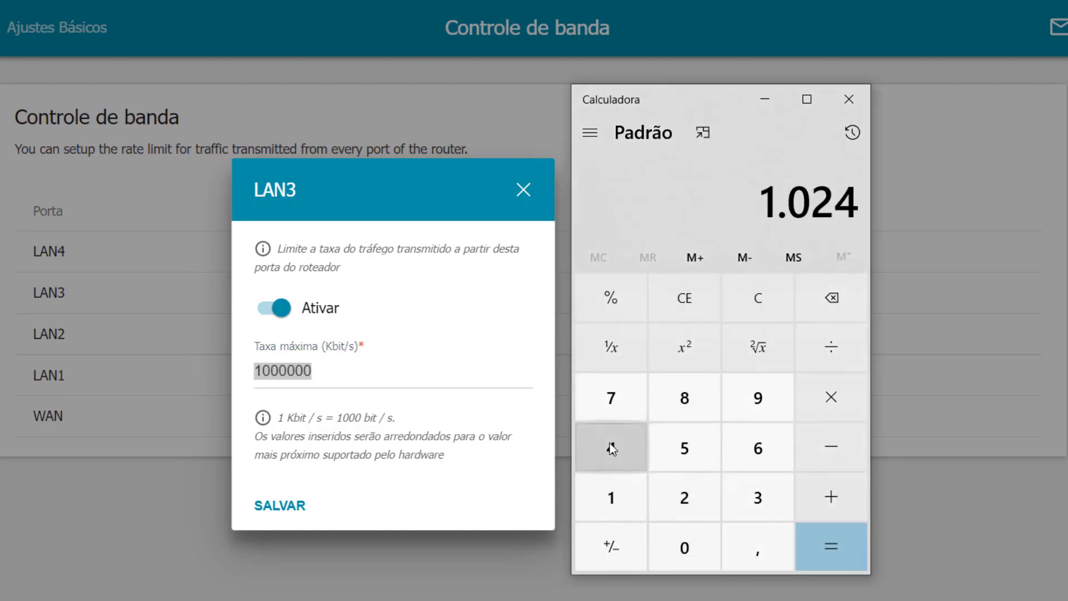
click(843, 399)
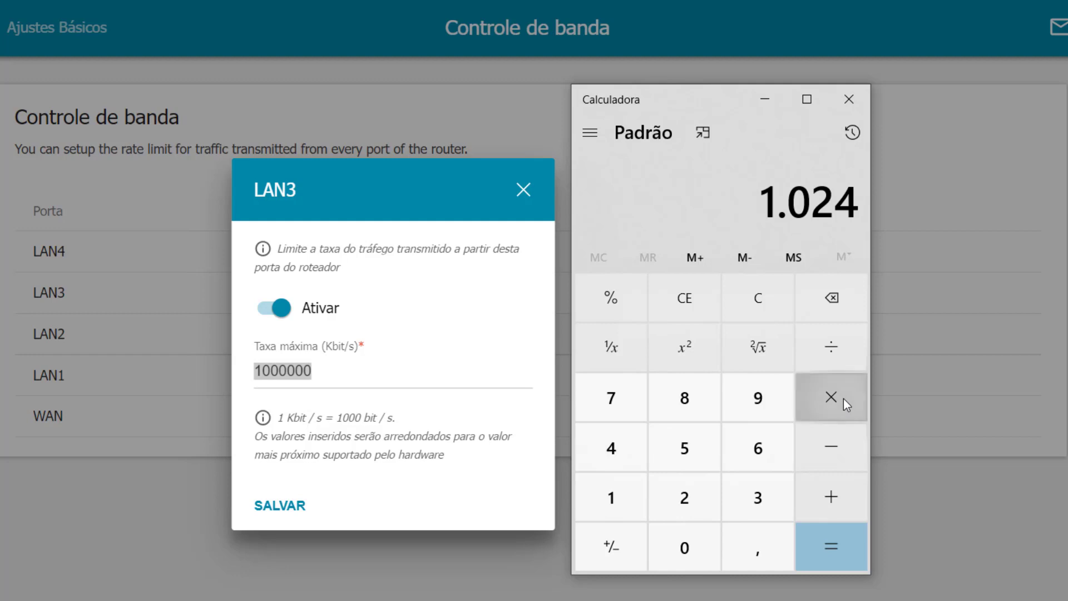
click(692, 451)
click(676, 565)
click(830, 559)
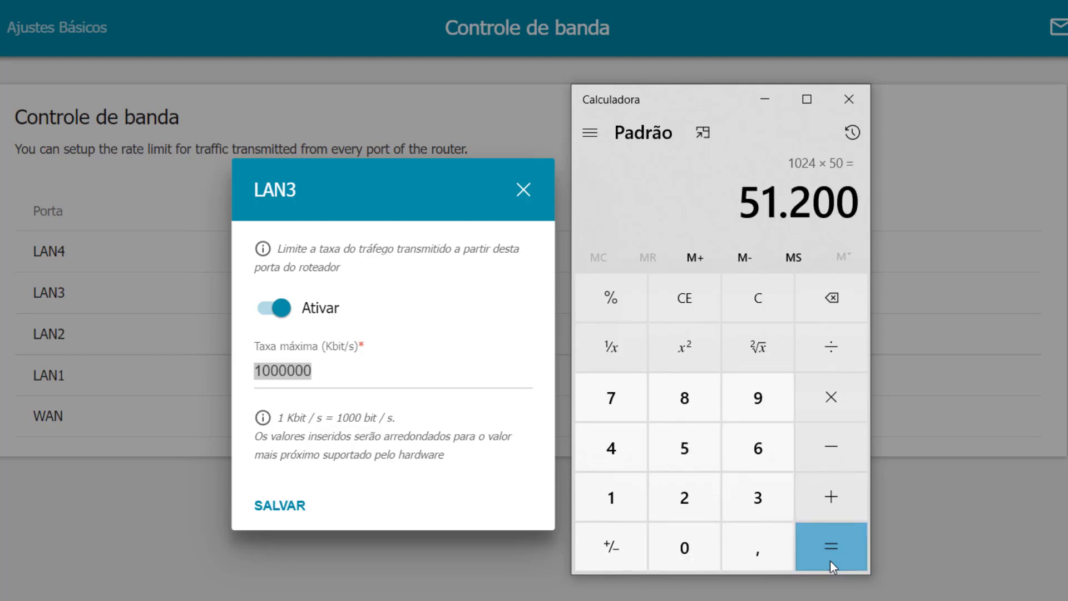
Set the LAN3 port's maximum rate to 51200 Kbit/s.
click(362, 381)
key(ctrl+a)
text(51200)
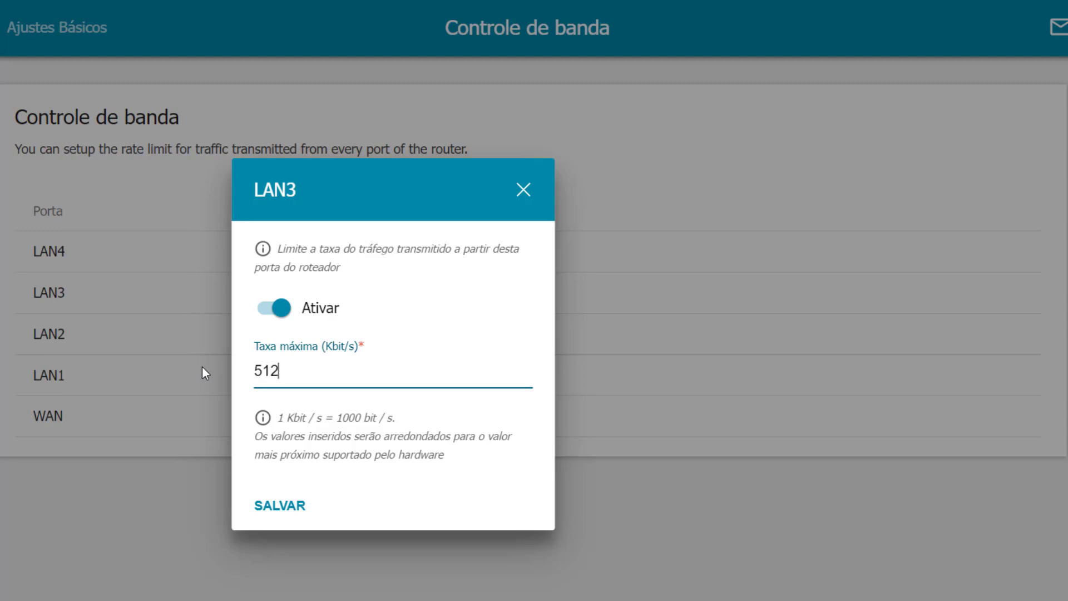
Return to the Calculator, clear the last calculation and enter 1024 for another Kbit/s conversion.
click(595, 579)
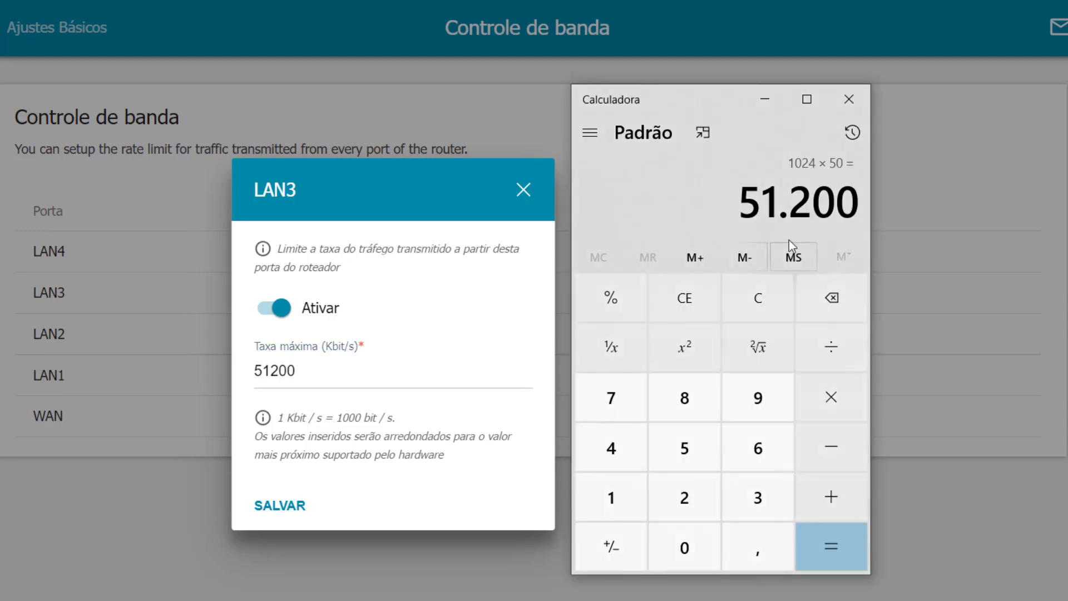
click(757, 298)
click(638, 500)
click(657, 553)
click(675, 504)
click(631, 467)
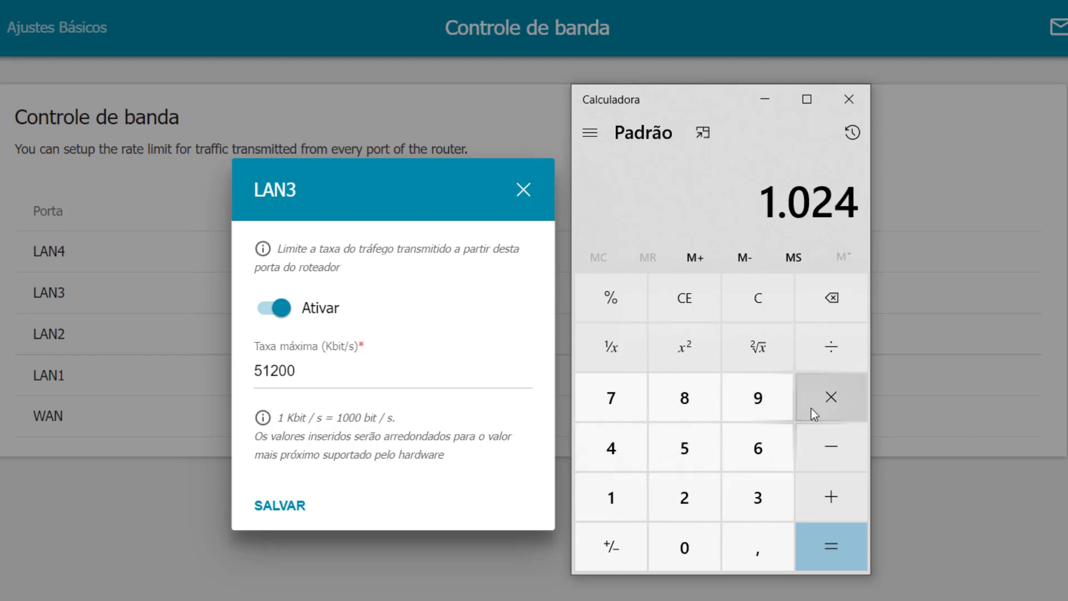